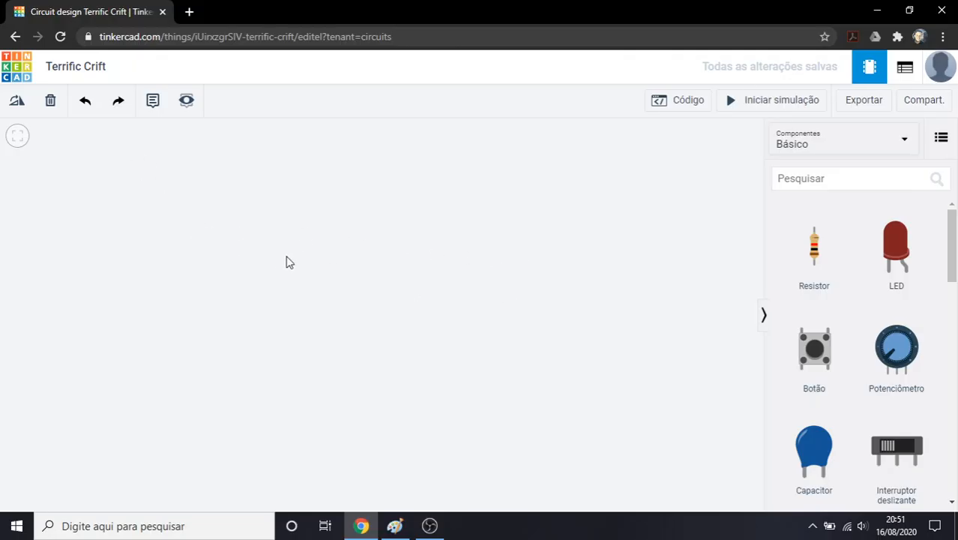
Place a small breadboard (Placa de ensaio pequena) in the empty workspace
scroll(863, 279, down, 3)
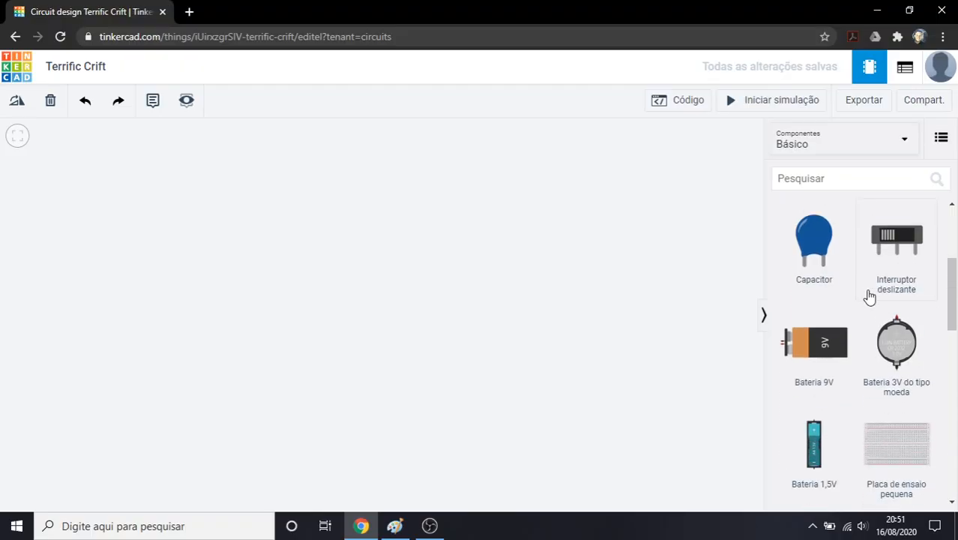
scroll(869, 298, up, 3)
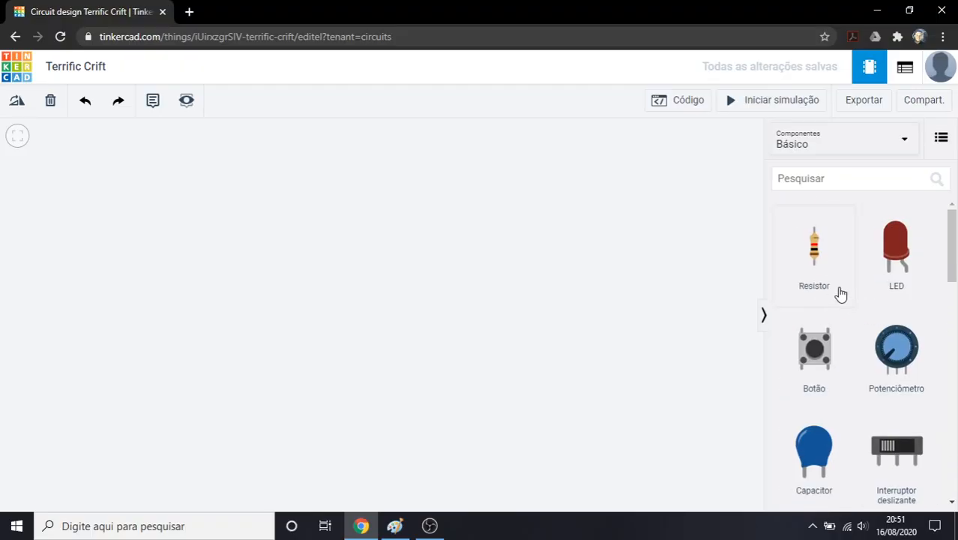
scroll(844, 292, down, 1)
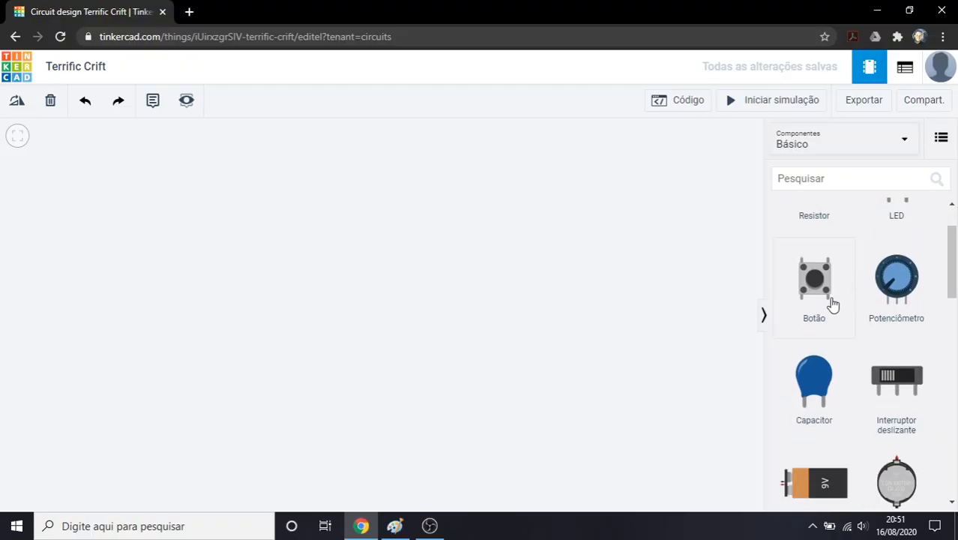
scroll(848, 306, down, 3)
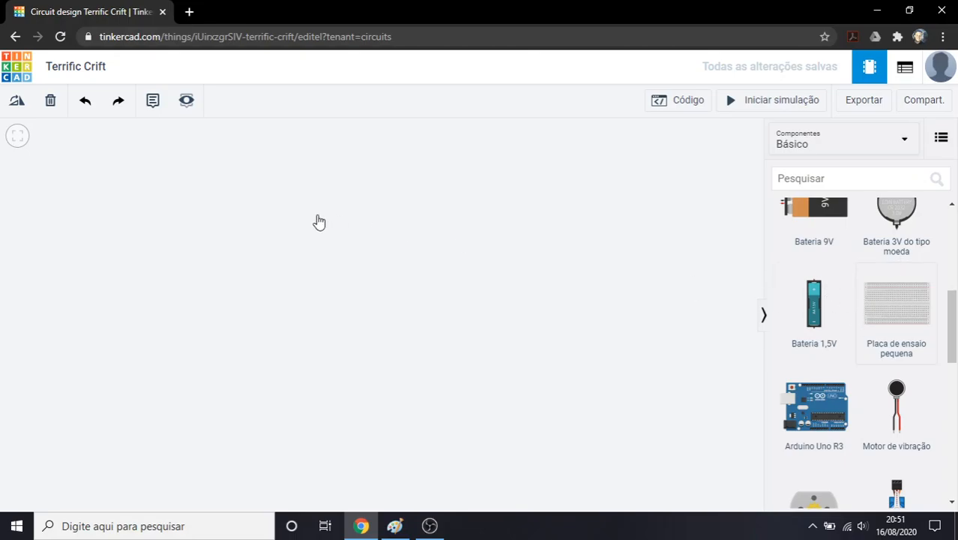
click(284, 281)
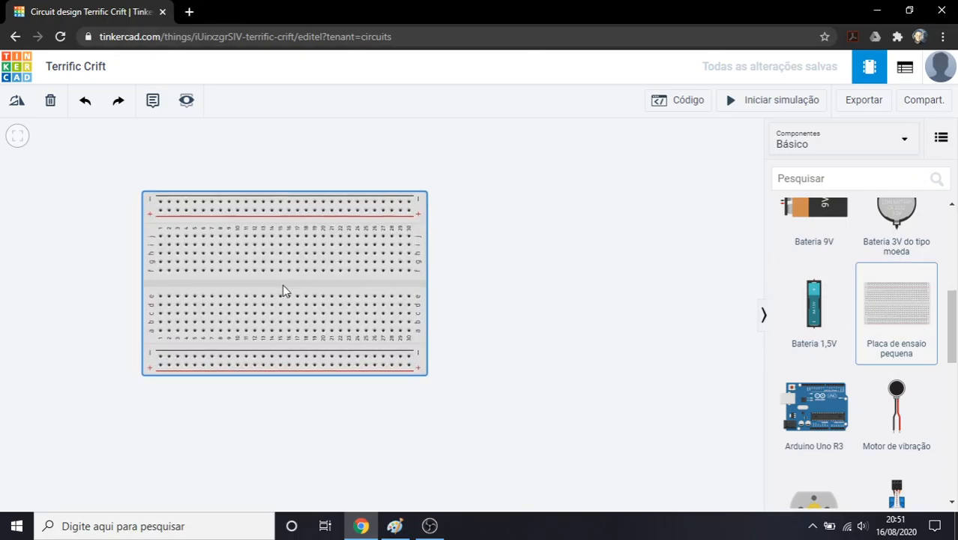
click(454, 278)
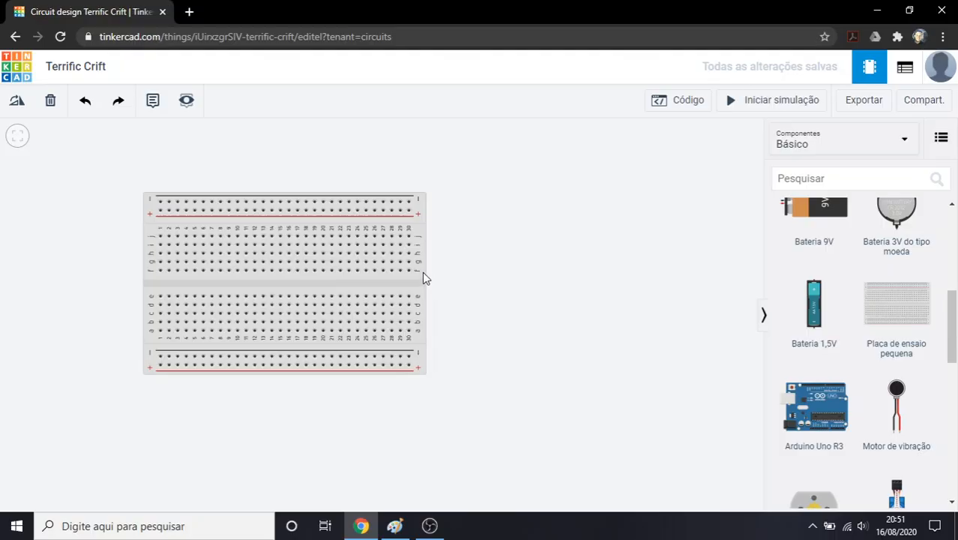
scroll(832, 314, up, 5)
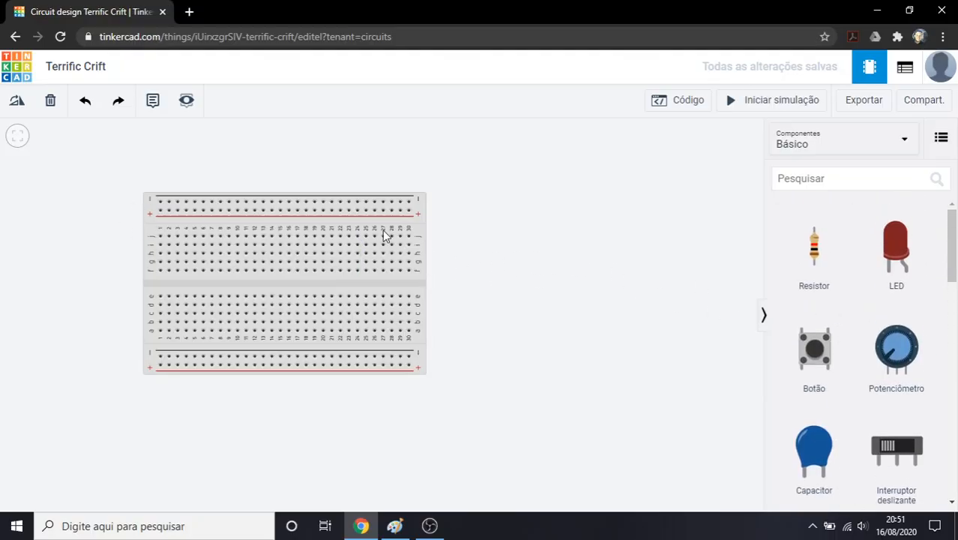
Rotate the small breadboard in steps through a full turn, back to its horizontal orientation
click(419, 236)
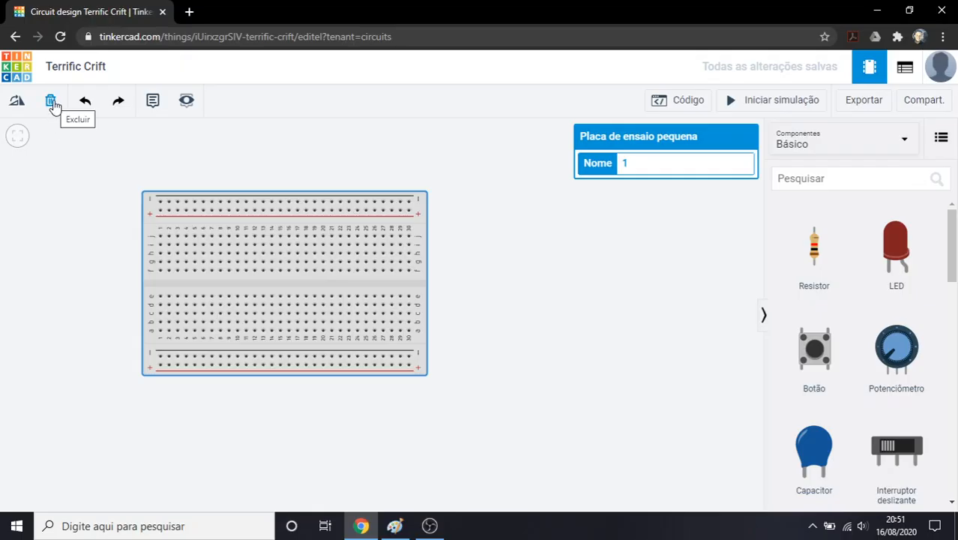
click(18, 102)
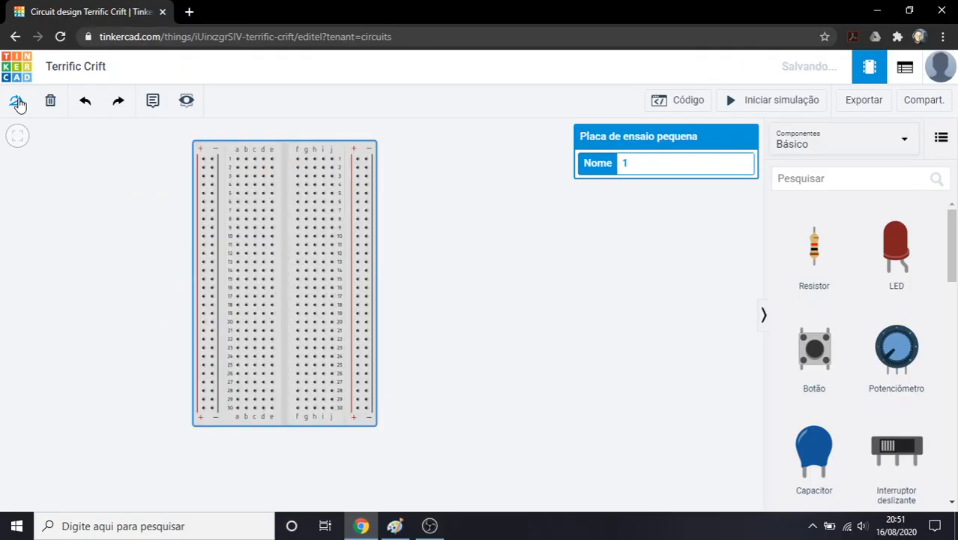
click(17, 102)
click(18, 102)
click(17, 102)
click(18, 102)
click(17, 102)
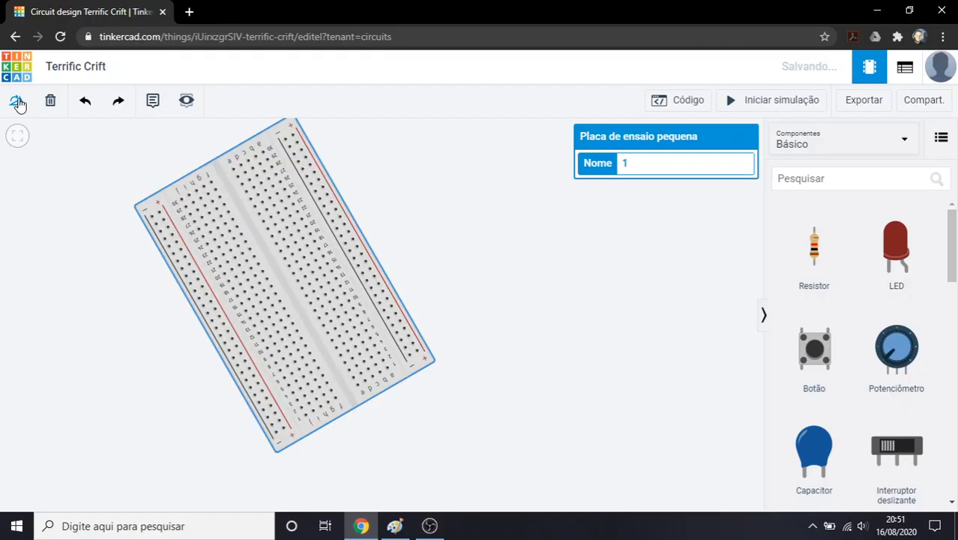
click(17, 102)
click(17, 102)
click(442, 265)
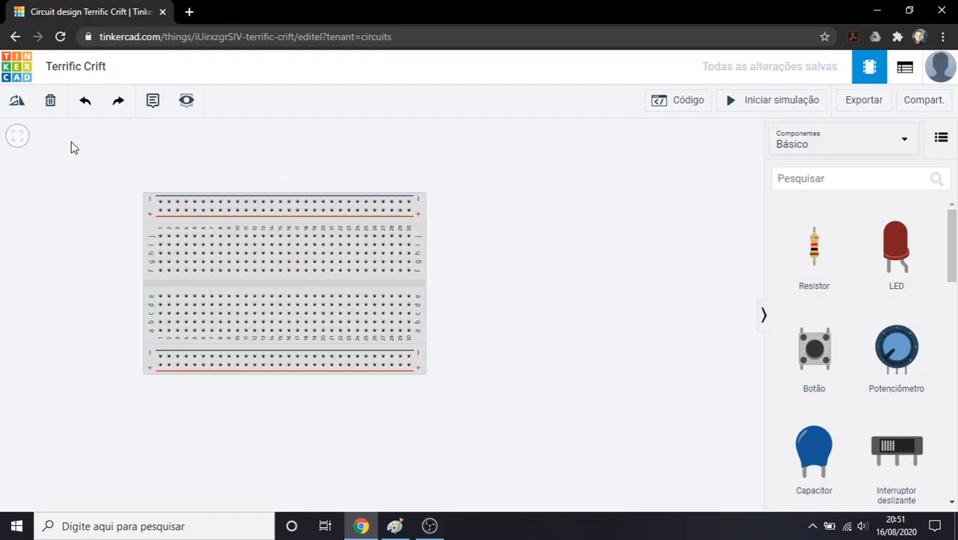
Rename the circuit design as Teste1
click(75, 68)
text(Teste1)
key(Return)
Place a resistor in the free space beside the breadboard's column 30 end
click(792, 258)
click(492, 250)
click(538, 248)
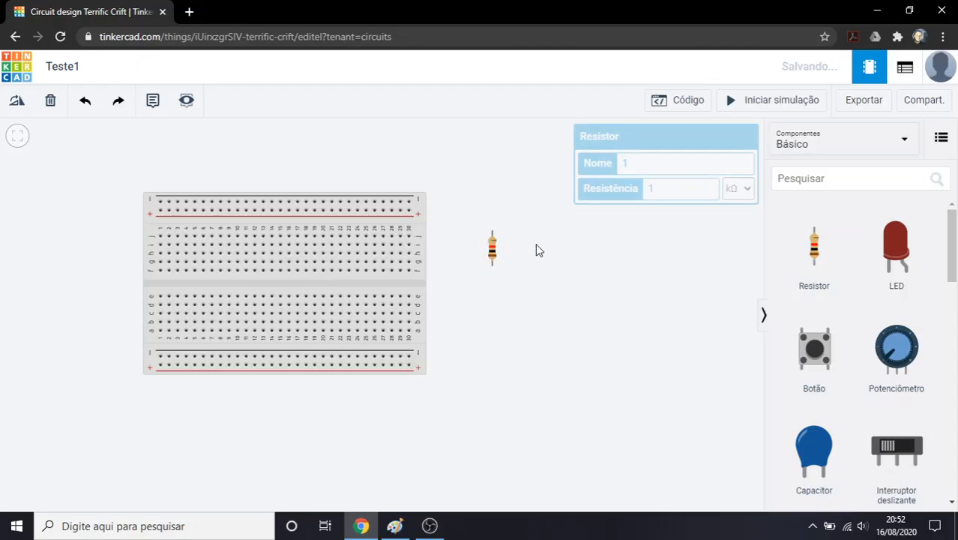
click(377, 229)
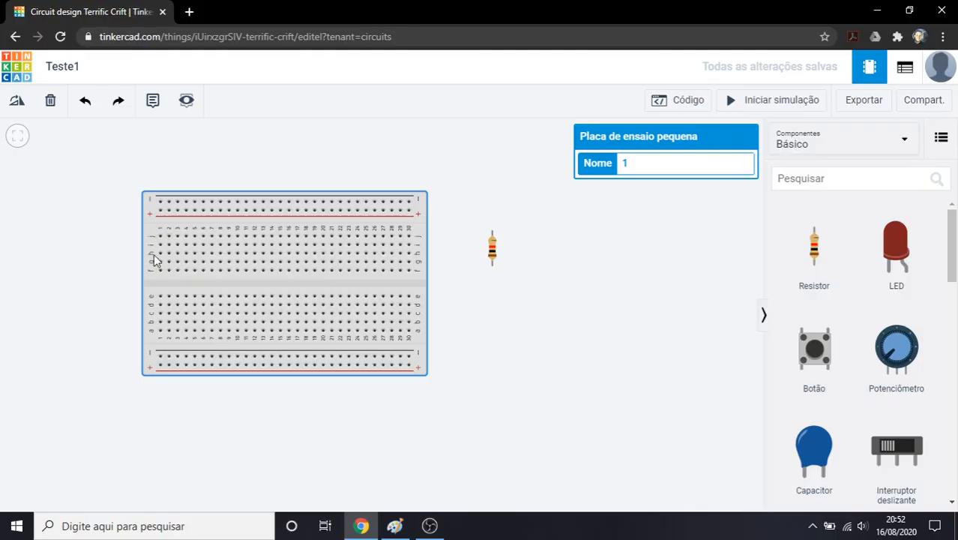
click(128, 236)
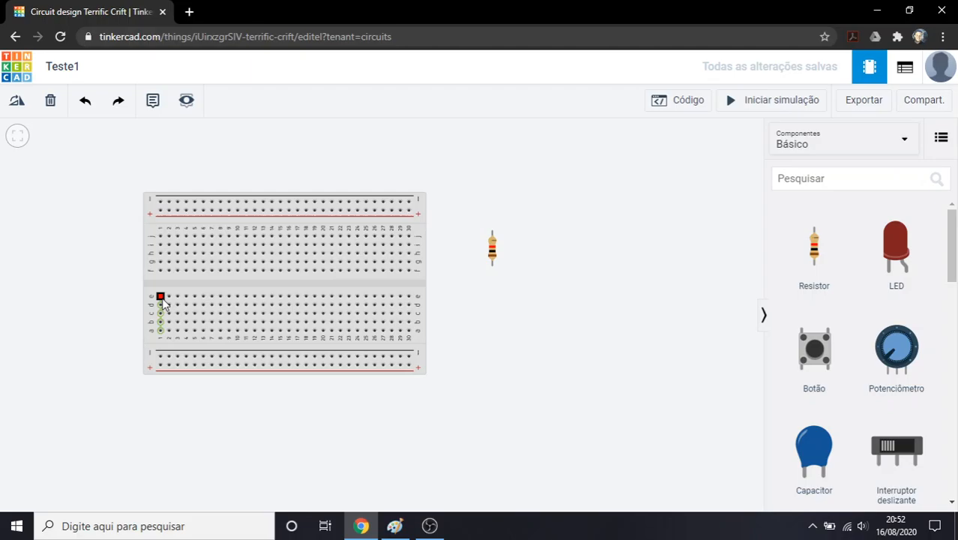
Rotate the resistor to horizontal and insert it in breadboard row i, spanning columns 1 to 5
click(491, 253)
click(23, 103)
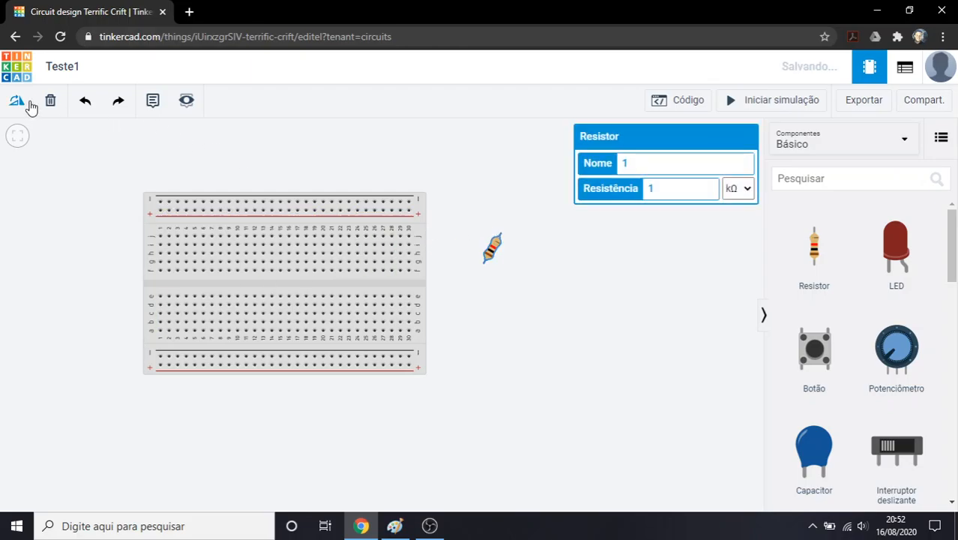
drag(491, 248, 177, 244)
Add a second resistor, rotated to horizontal, in breadboard row g spanning columns 1 to 5
drag(804, 284, 172, 272)
click(19, 102)
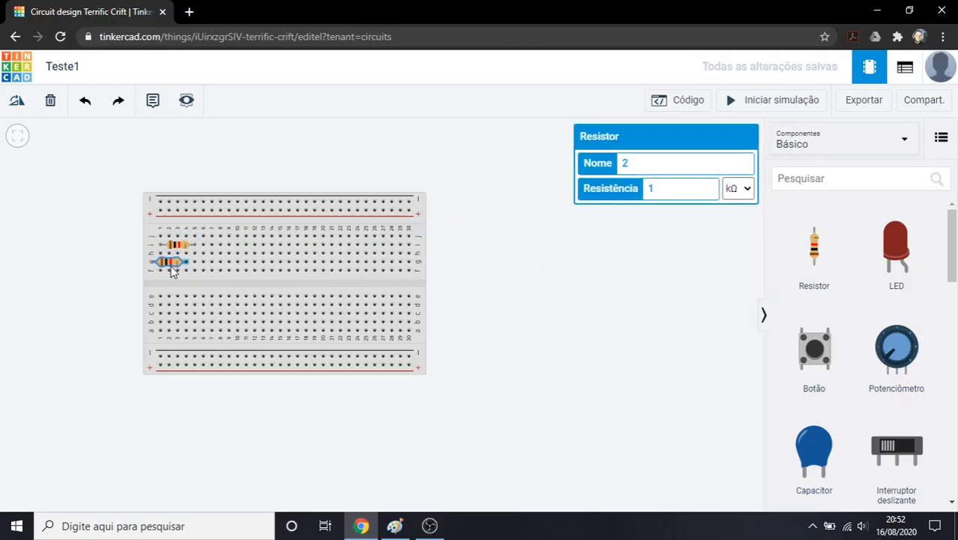
click(524, 262)
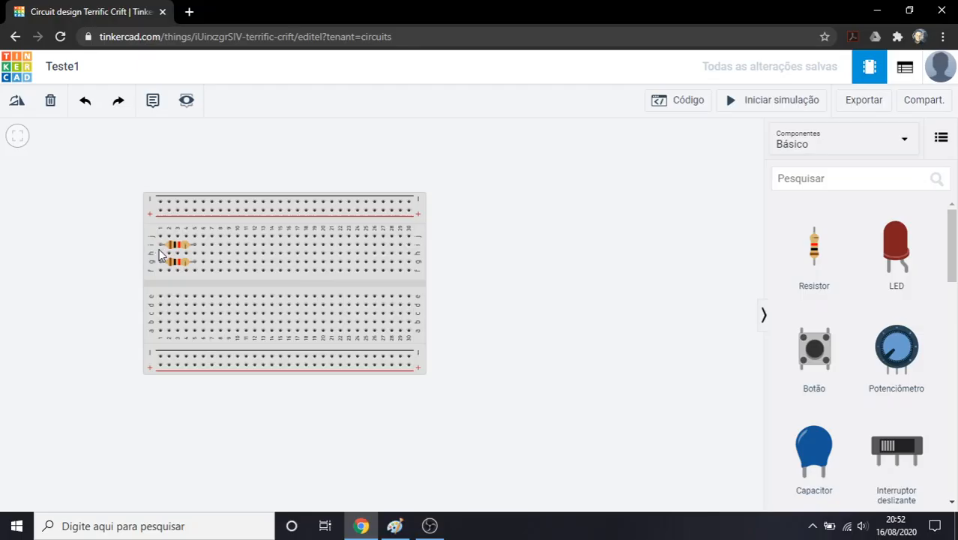
Switch to Paint and sketch freehand a lead that splits into two branches, with a rectangular resistor symbol on the upper branch
click(395, 526)
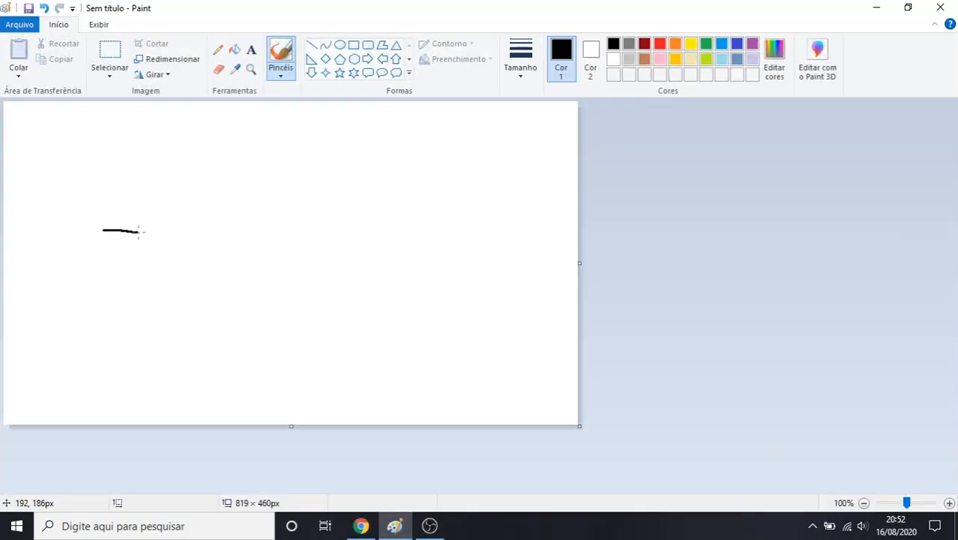
mouse_move(138, 231)
mouse_down()
mouse_move(161, 199)
mouse_move(187, 201)
mouse_up()
key(ctrl+z)
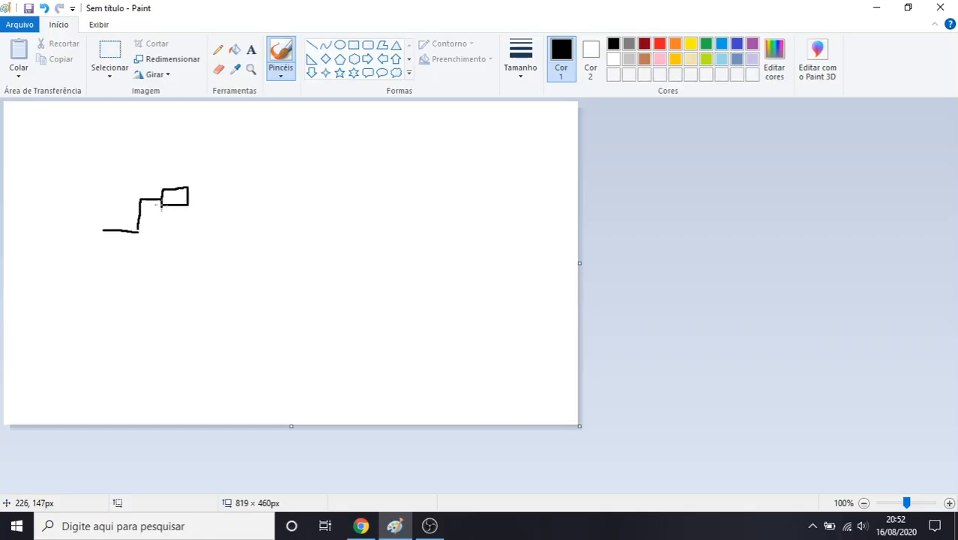
mouse_move(137, 234)
mouse_down()
mouse_move(157, 259)
mouse_move(186, 263)
mouse_move(156, 266)
mouse_up()
mouse_move(160, 202)
mouse_down()
mouse_move(157, 182)
mouse_move(129, 225)
mouse_move(152, 266)
mouse_move(158, 209)
mouse_up()
mouse_move(215, 180)
mouse_down()
mouse_move(196, 208)
mouse_move(189, 266)
mouse_move(217, 182)
mouse_up()
Switch back to Tinkercad and move the two resistors to rows h and b, keeping columns 1 to 5
click(361, 526)
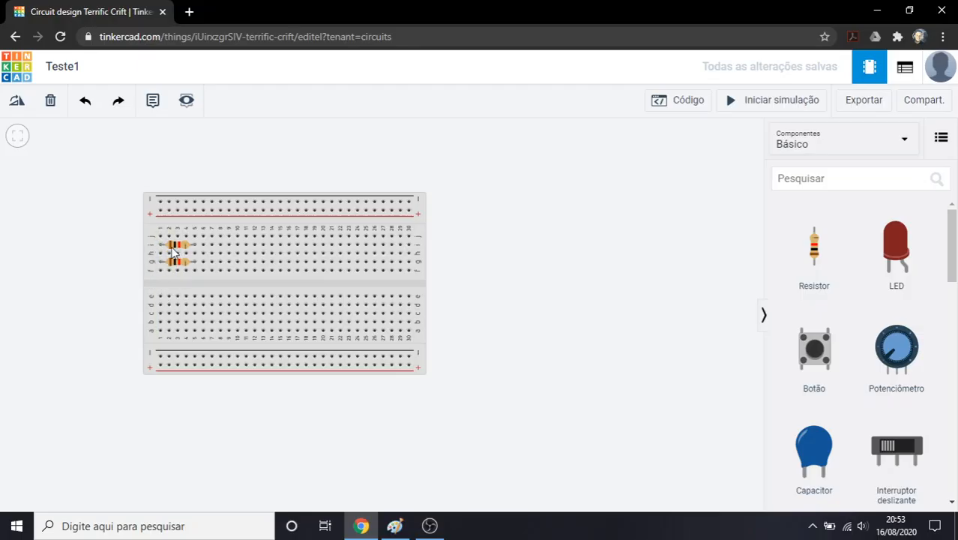
drag(179, 243, 175, 324)
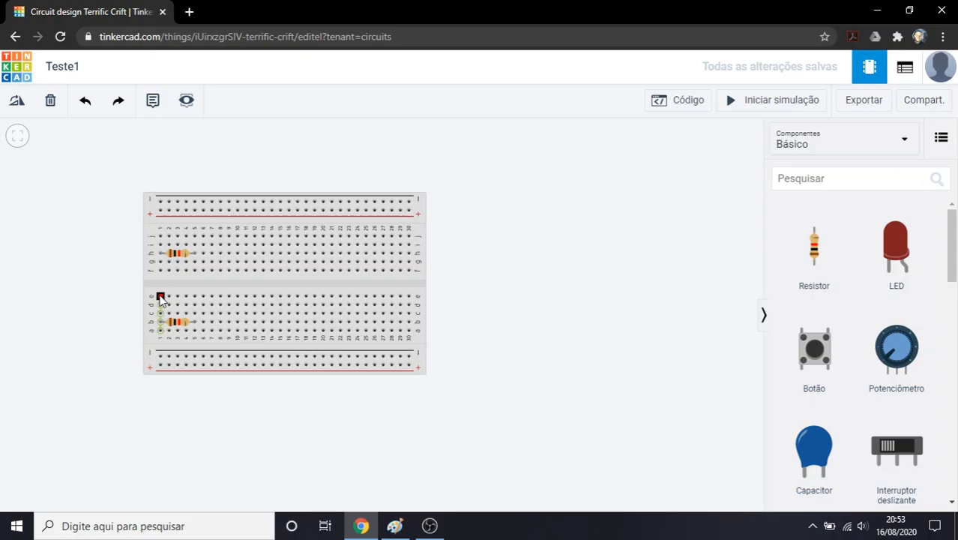
Connect the two breadboard halves with a green wire from hole e1 to hole f1
click(159, 297)
click(160, 272)
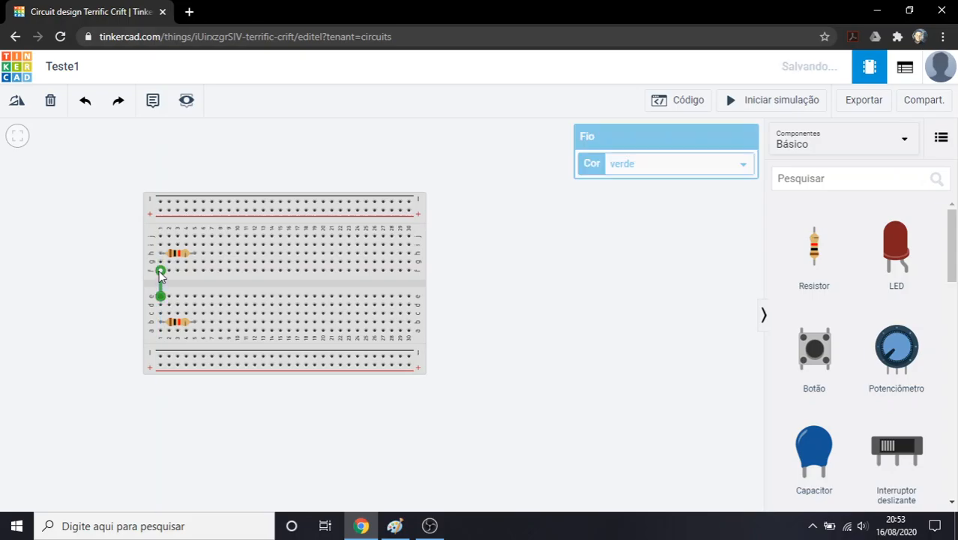
click(122, 272)
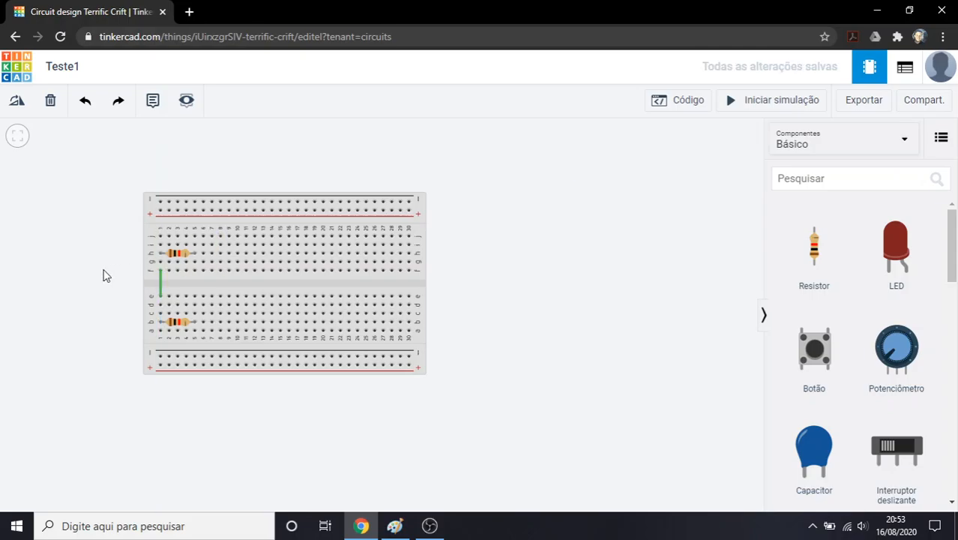
View the colour options available for the short wire between the breadboard halves
click(161, 285)
click(629, 169)
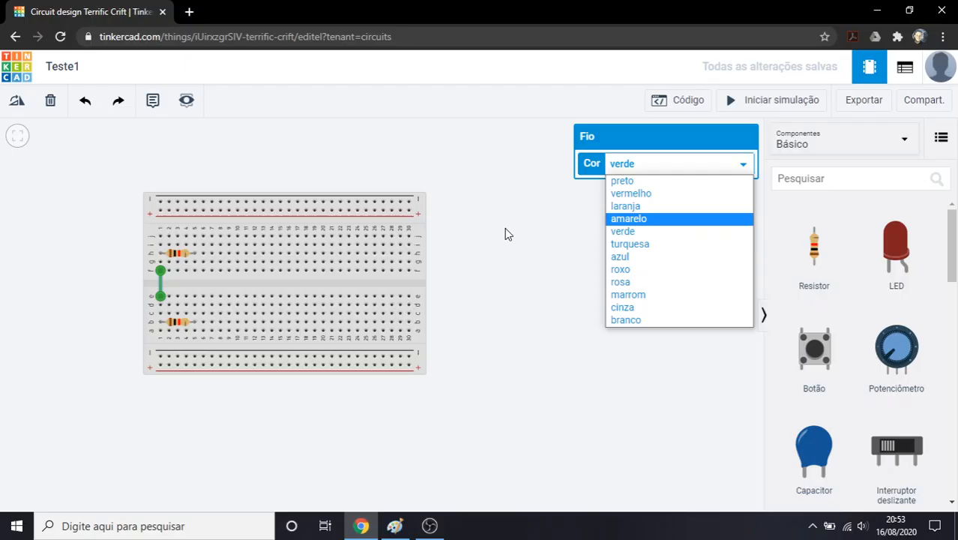
click(449, 240)
Draw a green wire from hole h17, routed with three bends around the outside of the breadboard, to hole a23
click(297, 253)
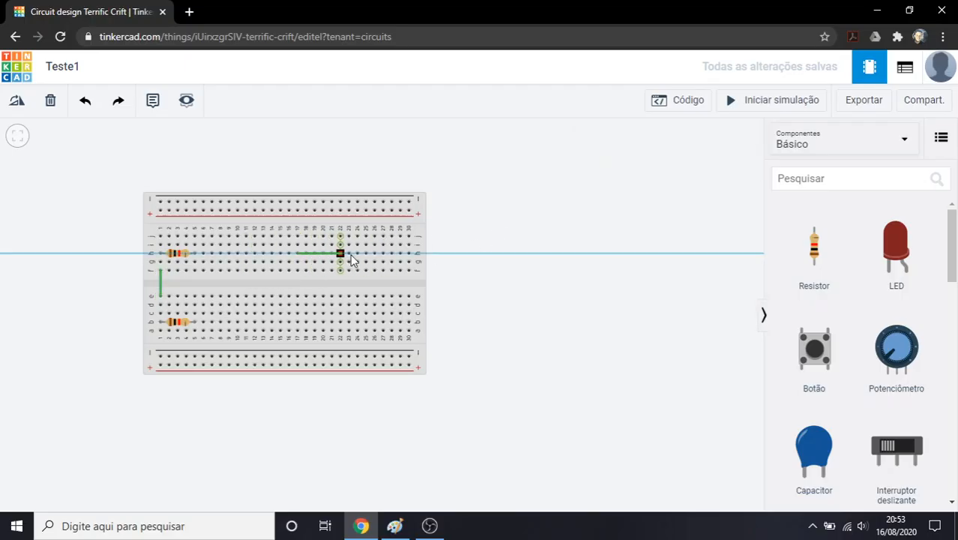
click(472, 254)
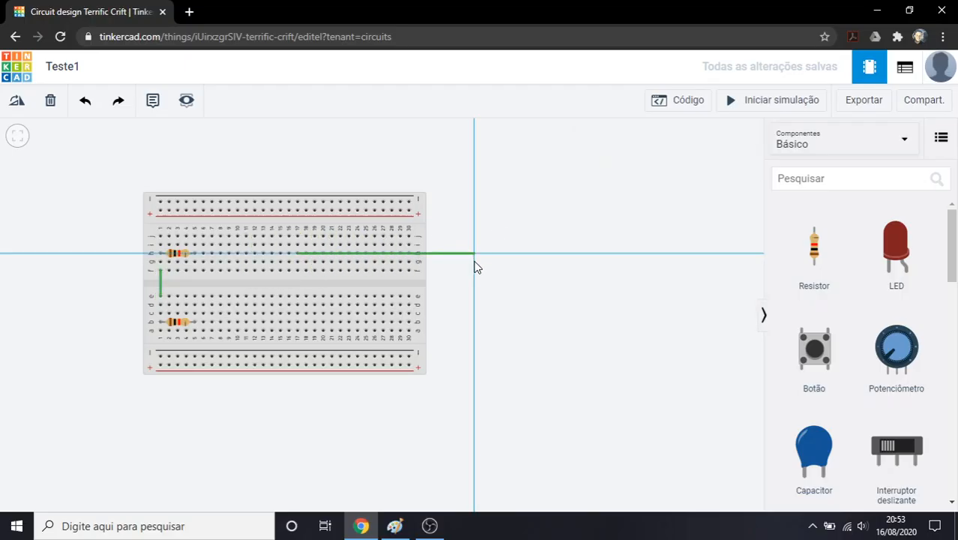
click(474, 377)
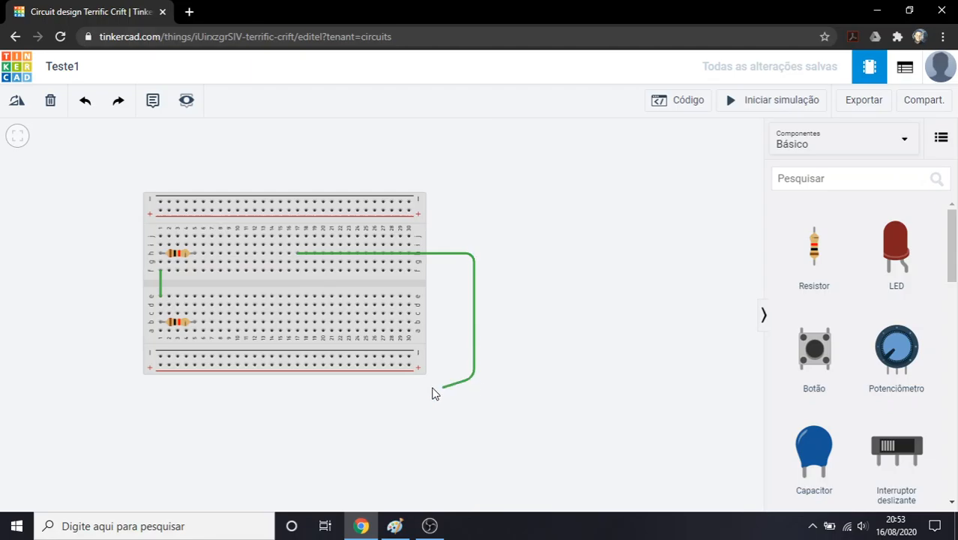
click(347, 377)
click(347, 330)
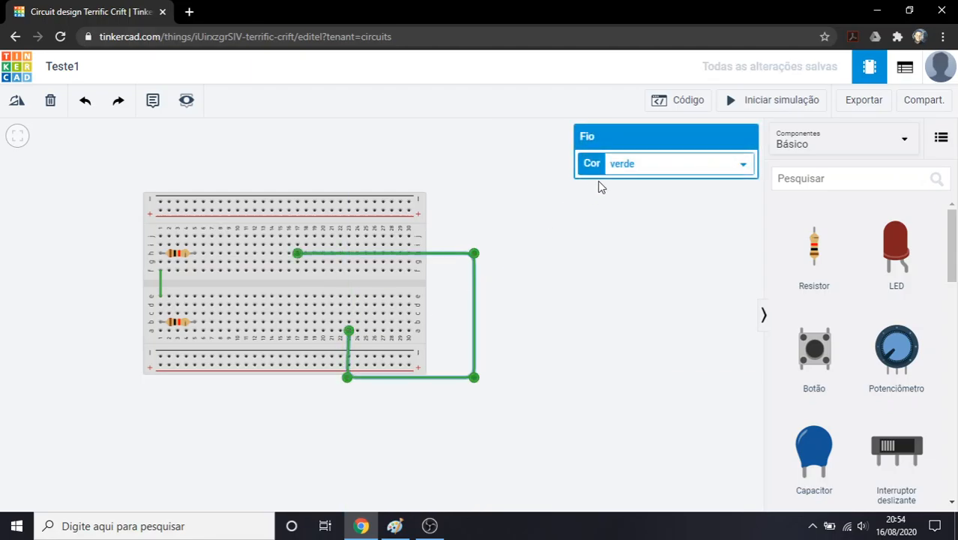
Delete the long bent wire and the short wire between the breadboard halves
key(Delete)
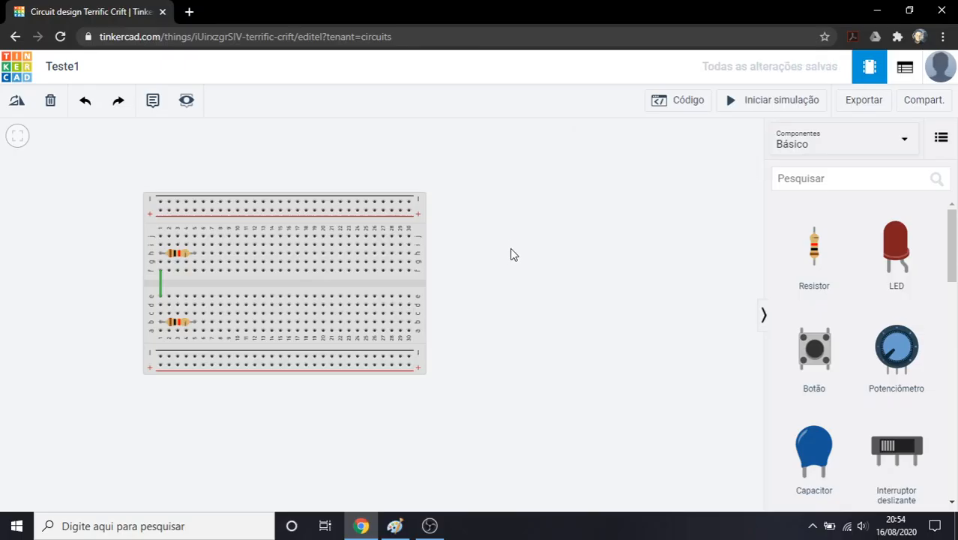
click(160, 286)
key(Delete)
Set the resistance of the resistor in row h to 100 kΩ
click(177, 253)
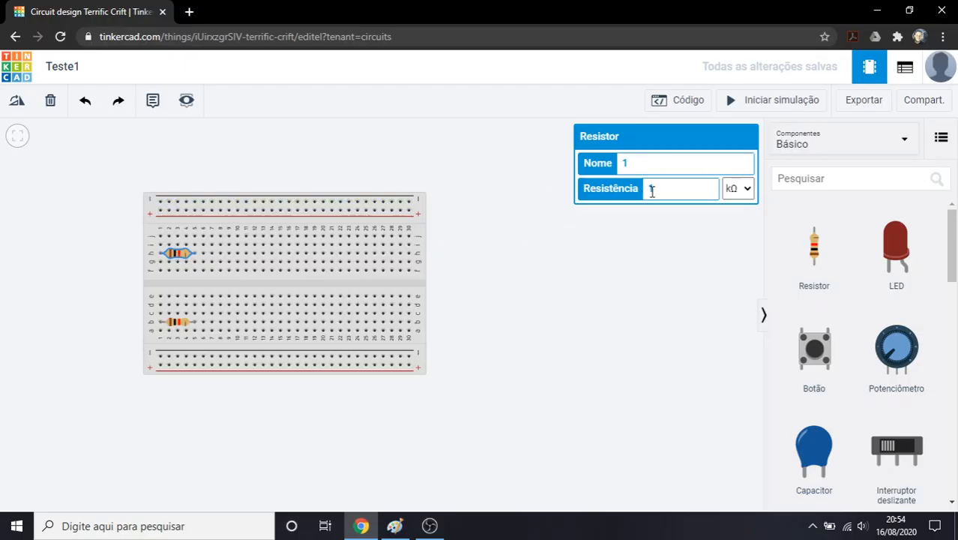
click(737, 193)
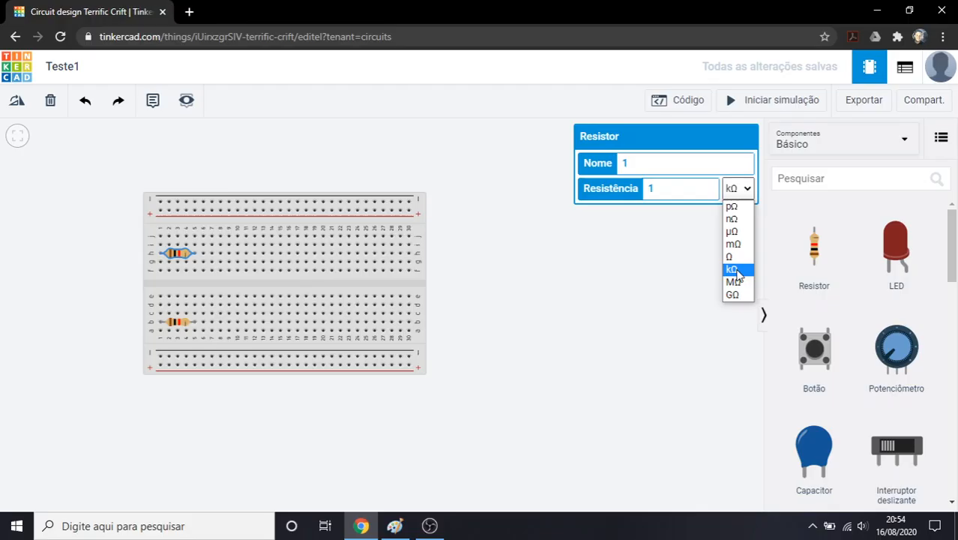
click(665, 189)
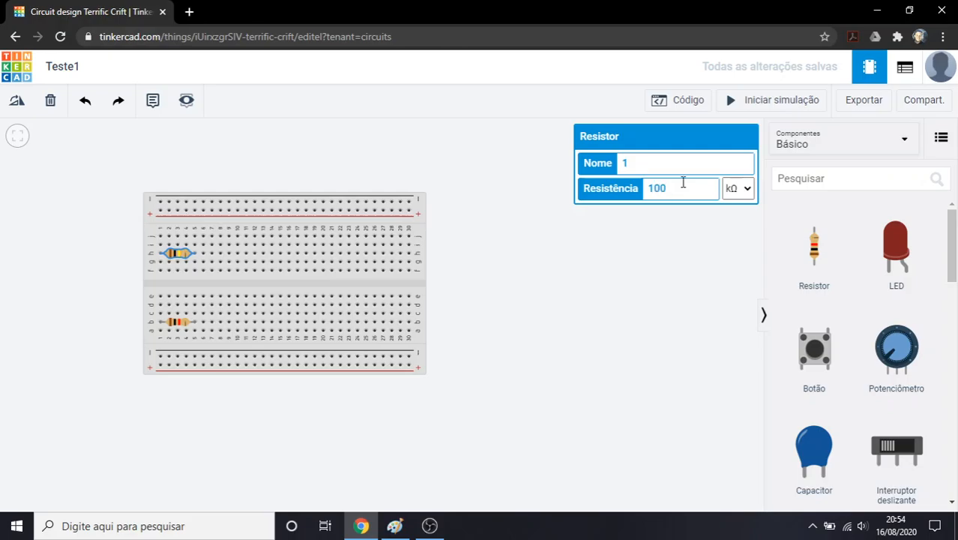
click(677, 223)
Change the row h resistor's resistance to 1700 Ω
click(178, 258)
scroll(177, 259, up, 4)
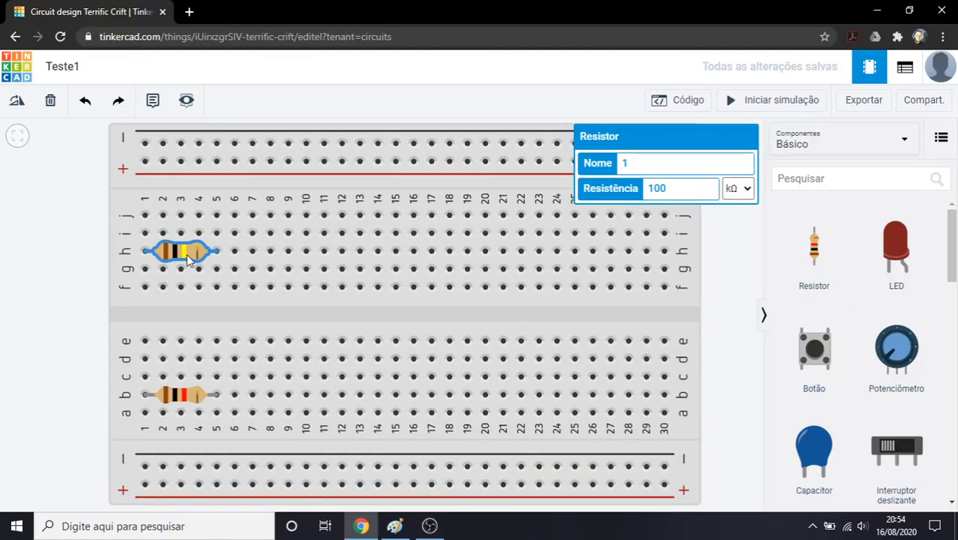
drag(704, 188, 635, 199)
key(BackSpace)
text(1700)
click(733, 188)
click(736, 257)
Set the resistance of the resistor in row h to 1.7 kΩ
drag(688, 189, 634, 185)
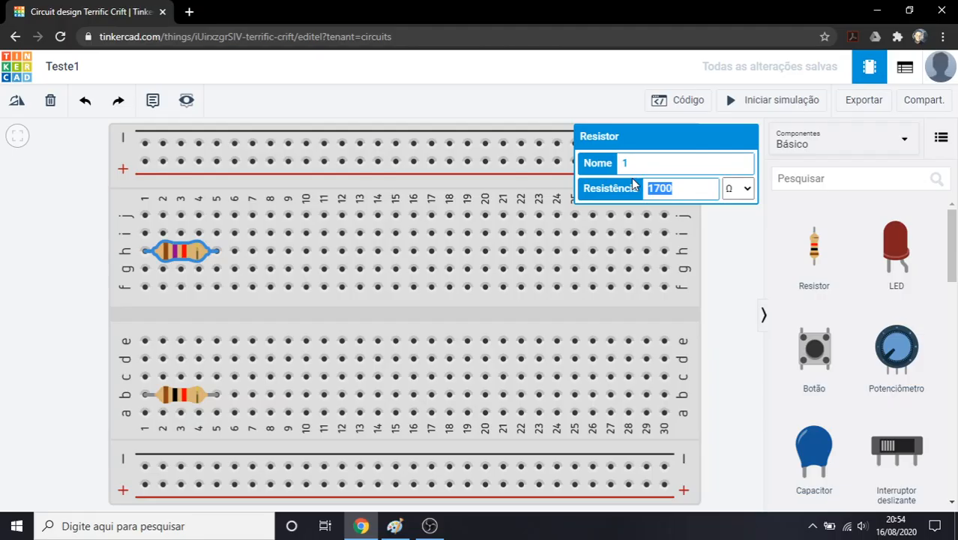
text(1.7)
click(737, 189)
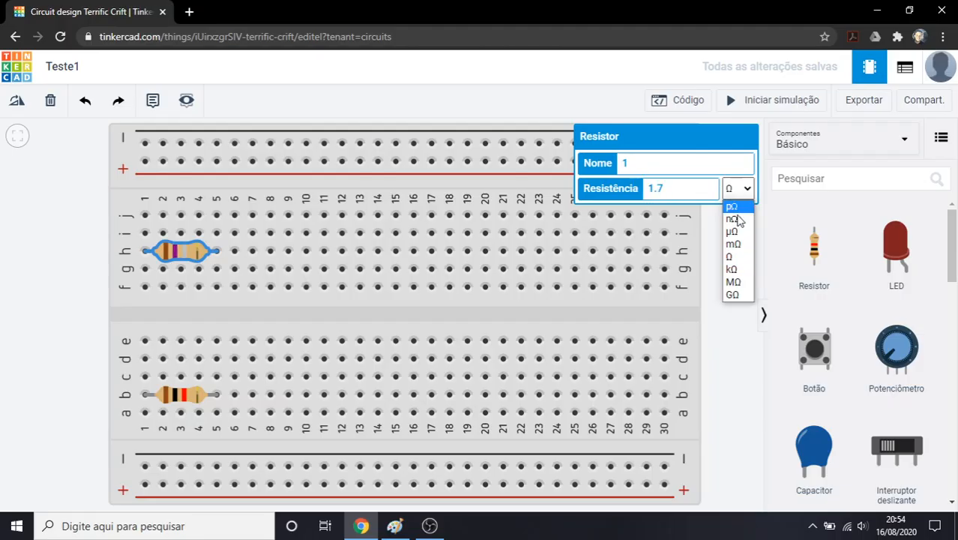
click(732, 269)
click(121, 221)
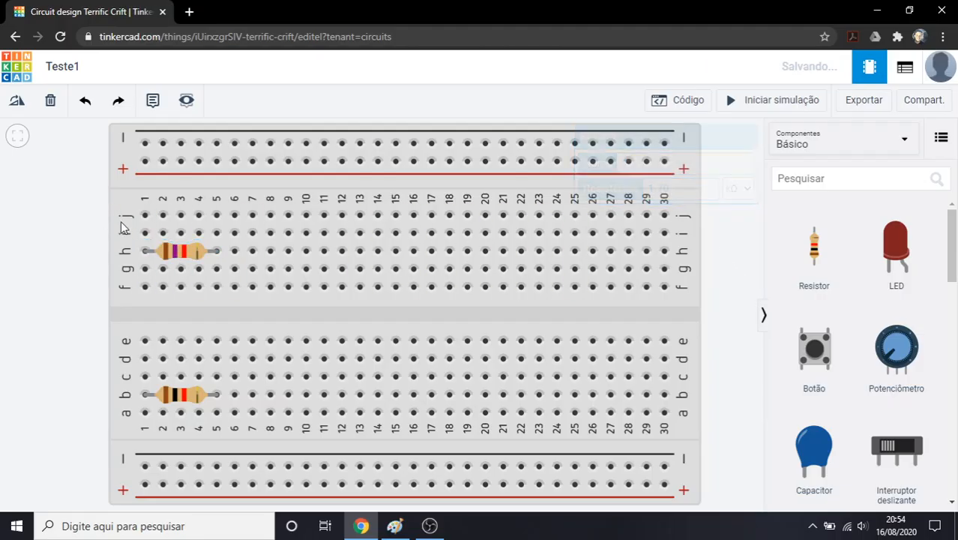
click(180, 251)
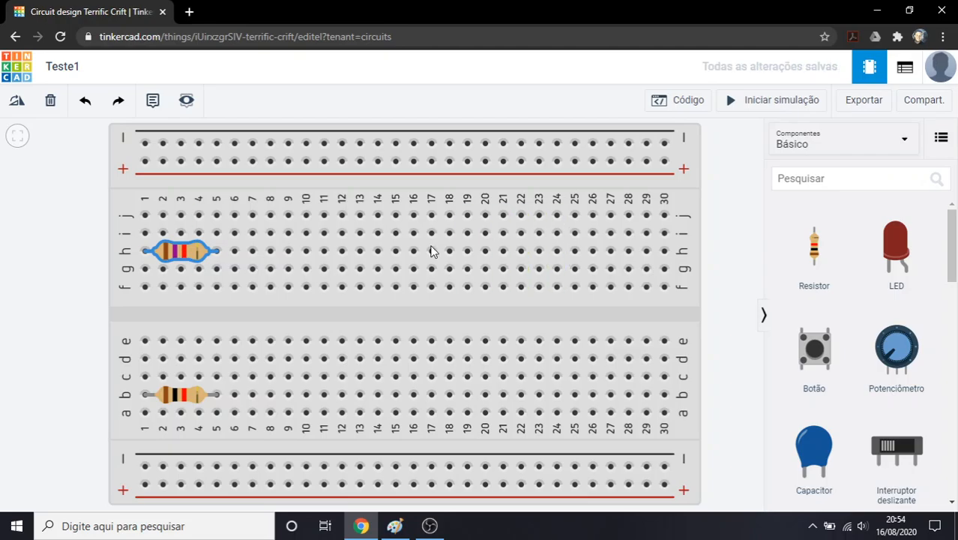
Set the resistance of the resistor in row b to 1.2 kΩ
scroll(193, 257, down, 3)
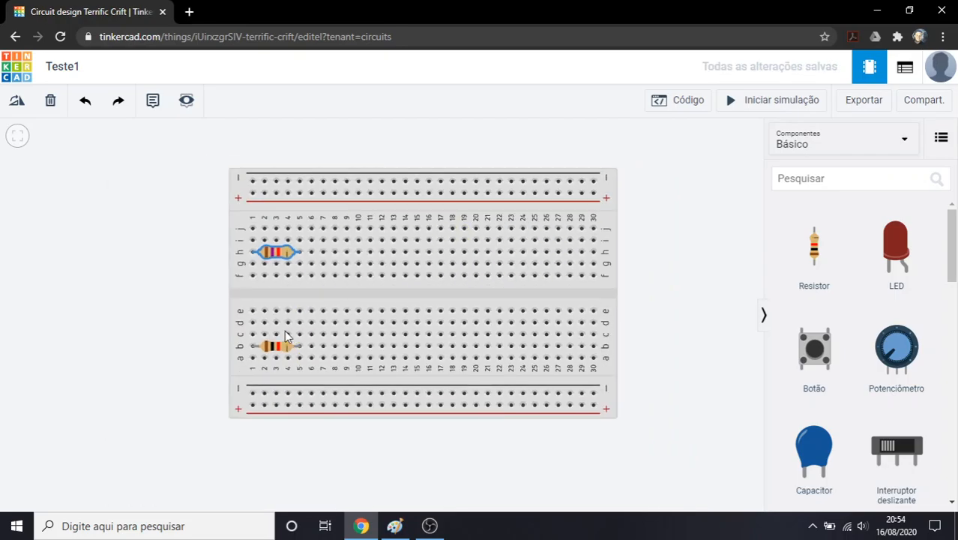
click(284, 329)
click(268, 354)
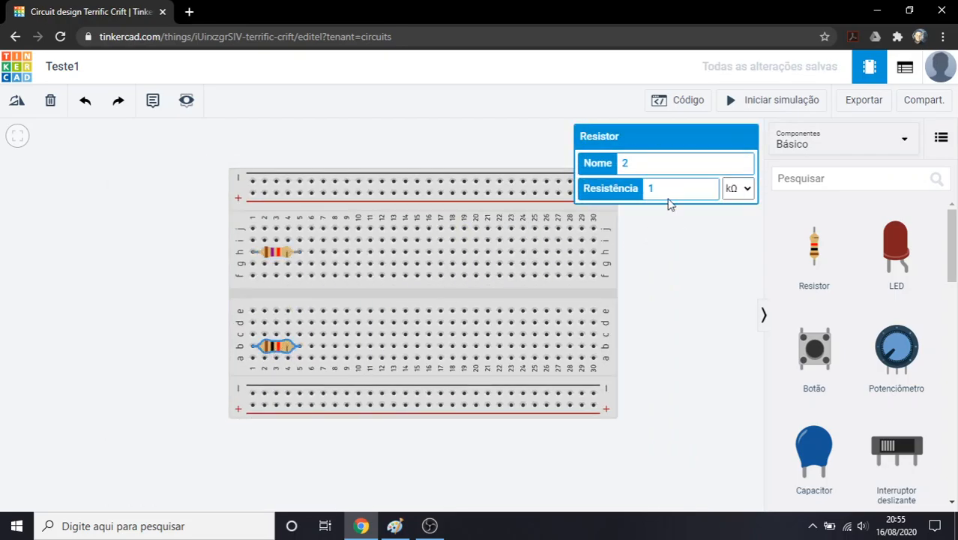
text(,7)
click(702, 250)
click(282, 346)
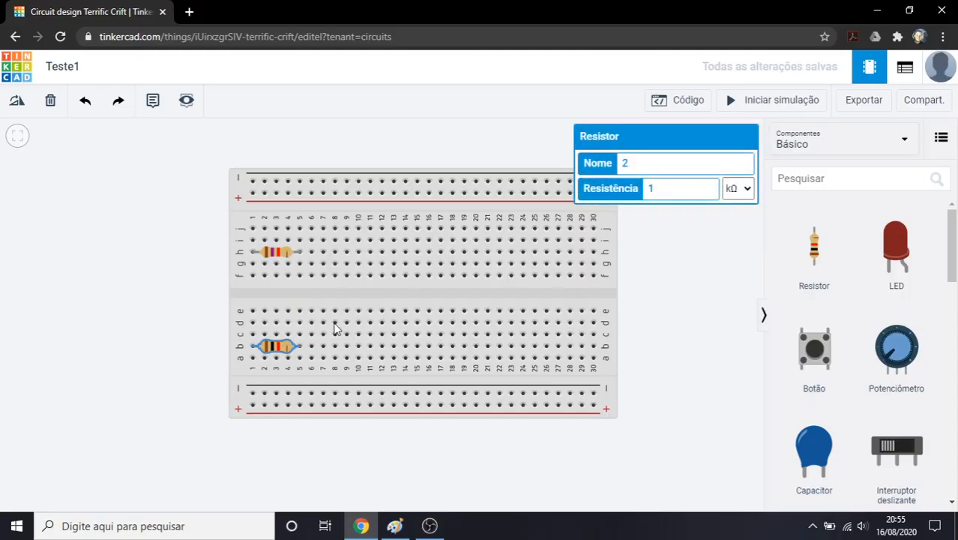
click(672, 194)
click(653, 281)
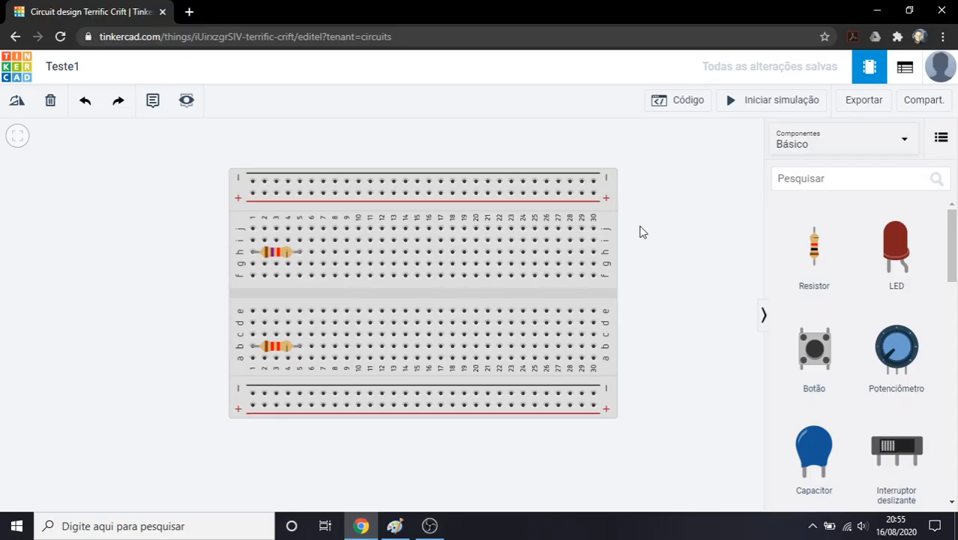
Place a red LED with its cathode in hole h17 and its anode in h18, and examine both terminals
drag(893, 258, 390, 259)
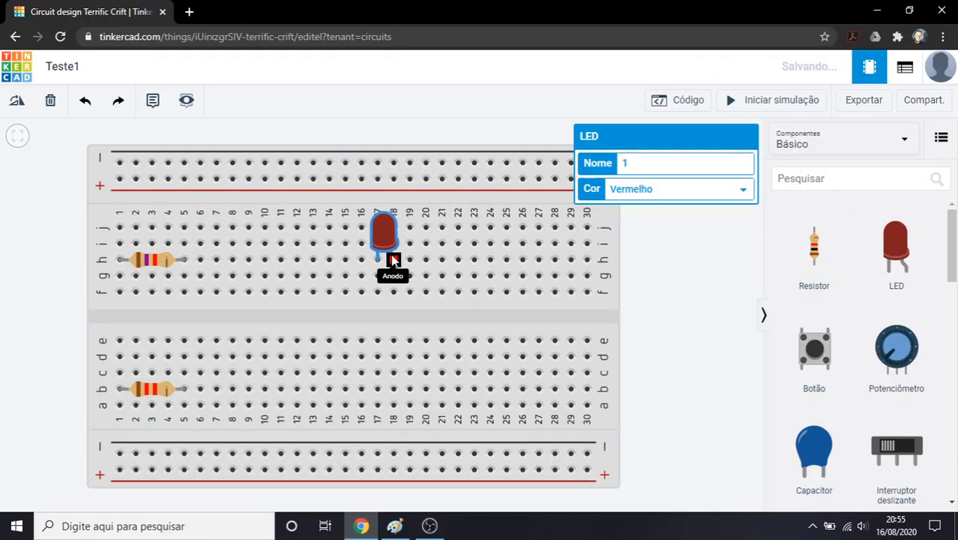
scroll(390, 259, up, 8)
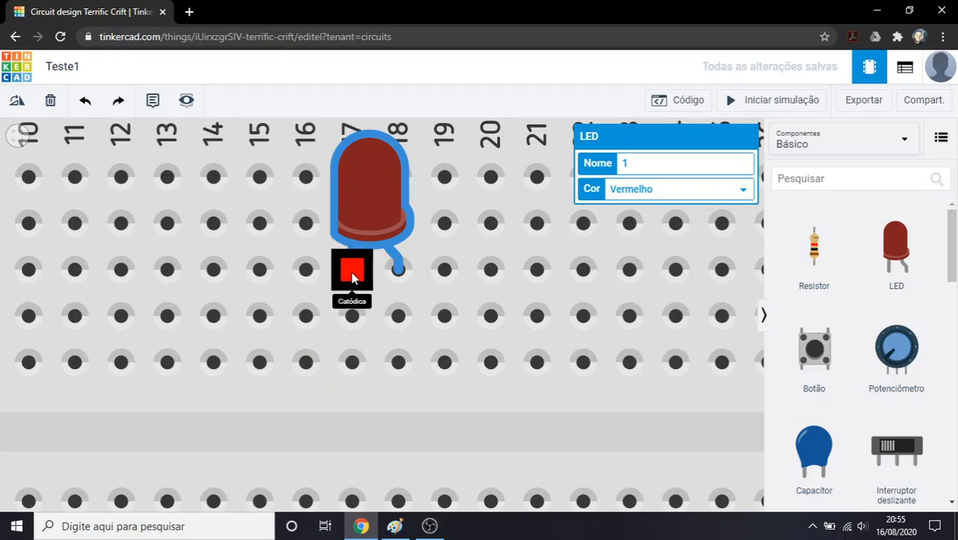
scroll(344, 278, down, 5)
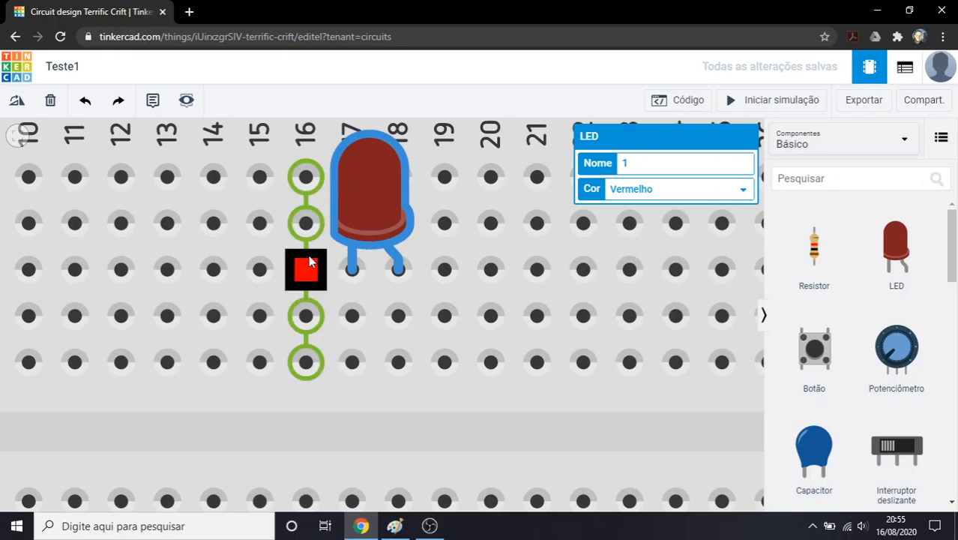
scroll(345, 292, up, 4)
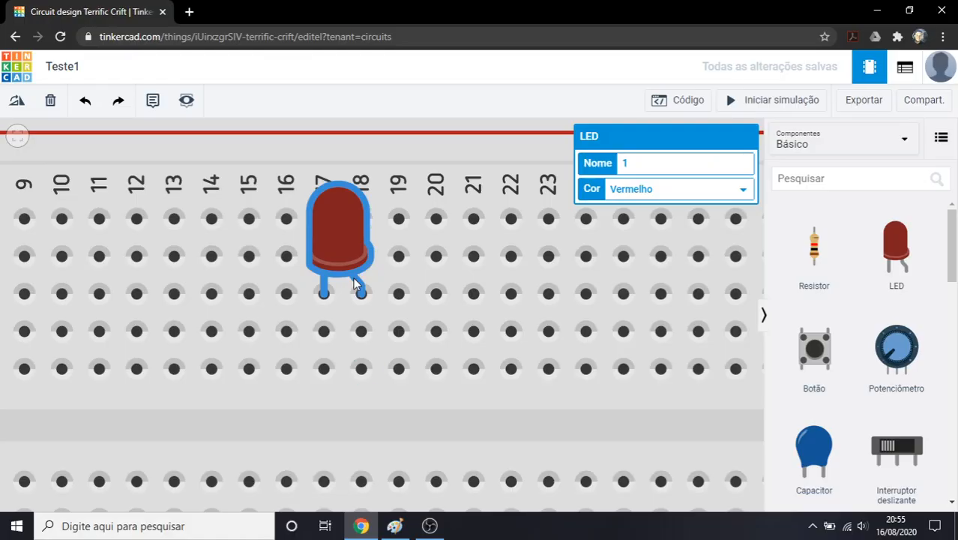
scroll(361, 304, down, 5)
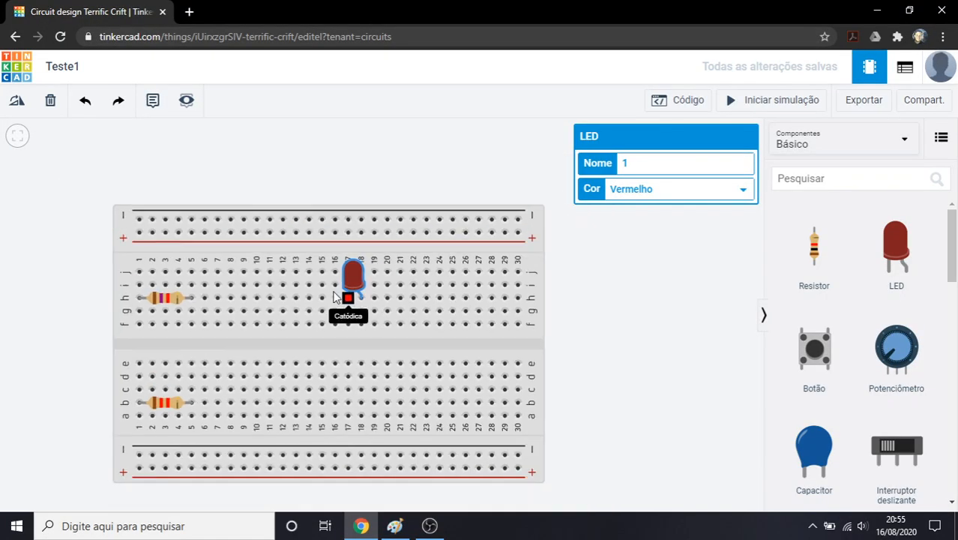
scroll(361, 304, up, 4)
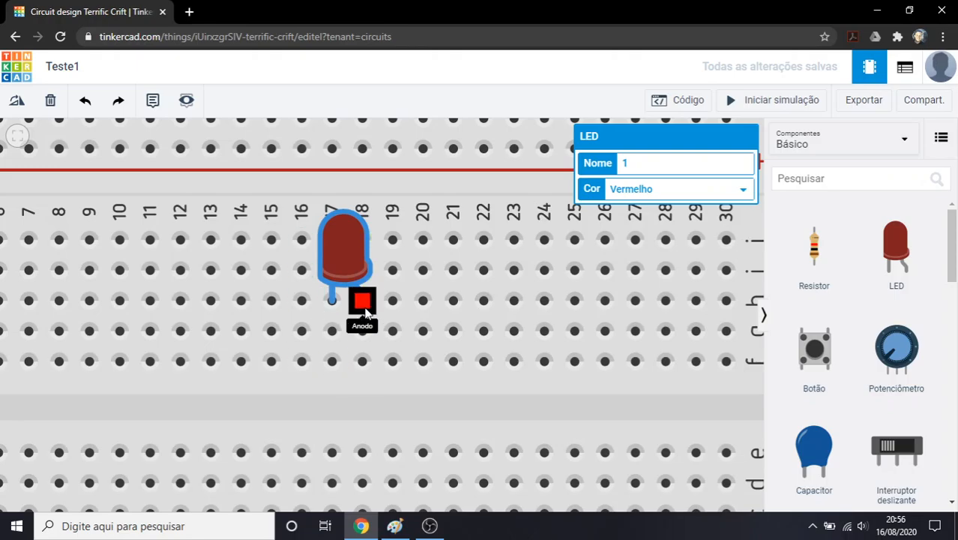
scroll(431, 213, down, 2)
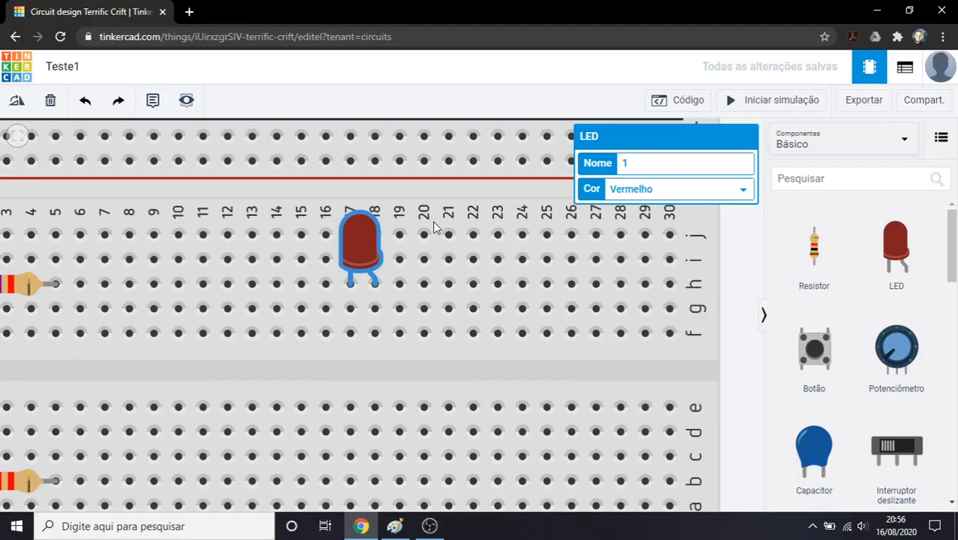
scroll(433, 222, down, 3)
click(636, 302)
Place a pushbutton across the breadboard's central gap, with its legs in columns 9 and 11 of rows f and e
drag(807, 344, 314, 300)
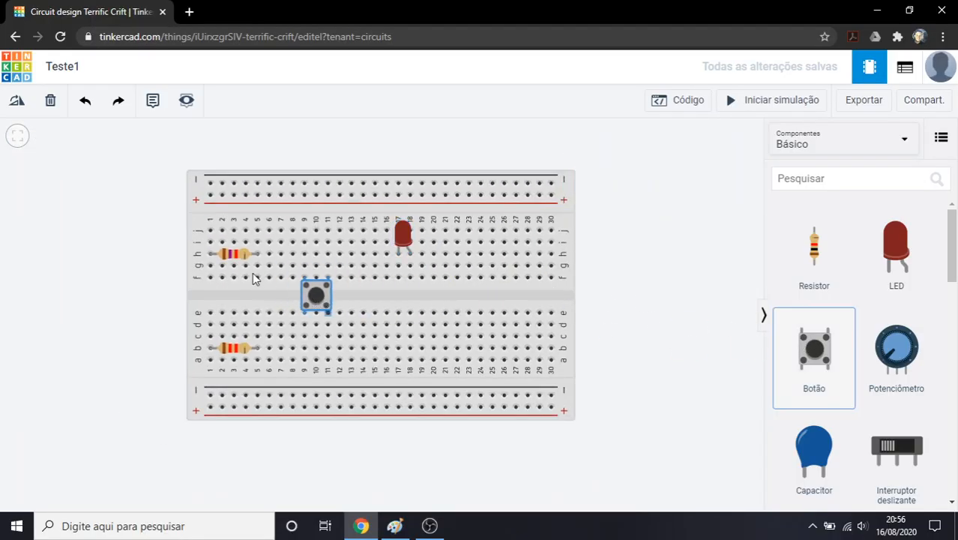
scroll(306, 286, up, 4)
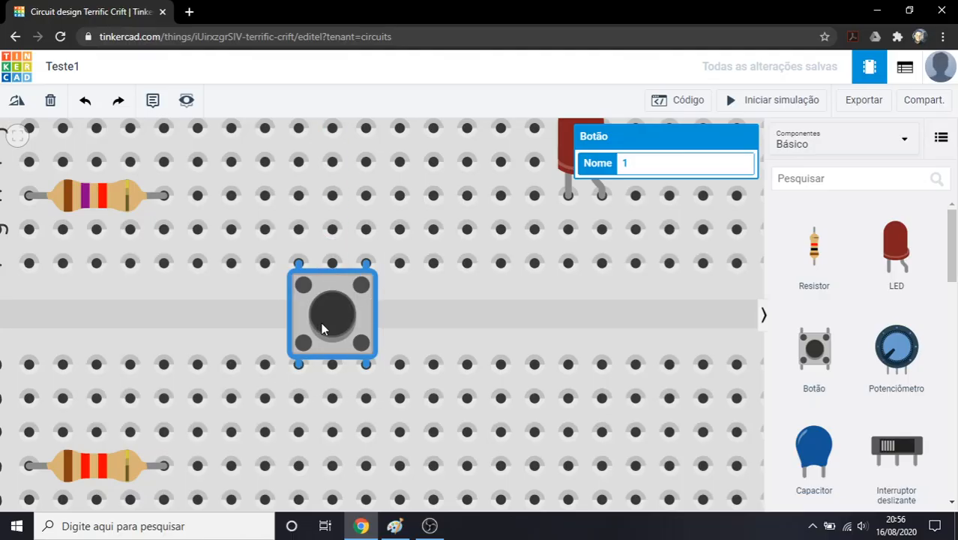
click(271, 326)
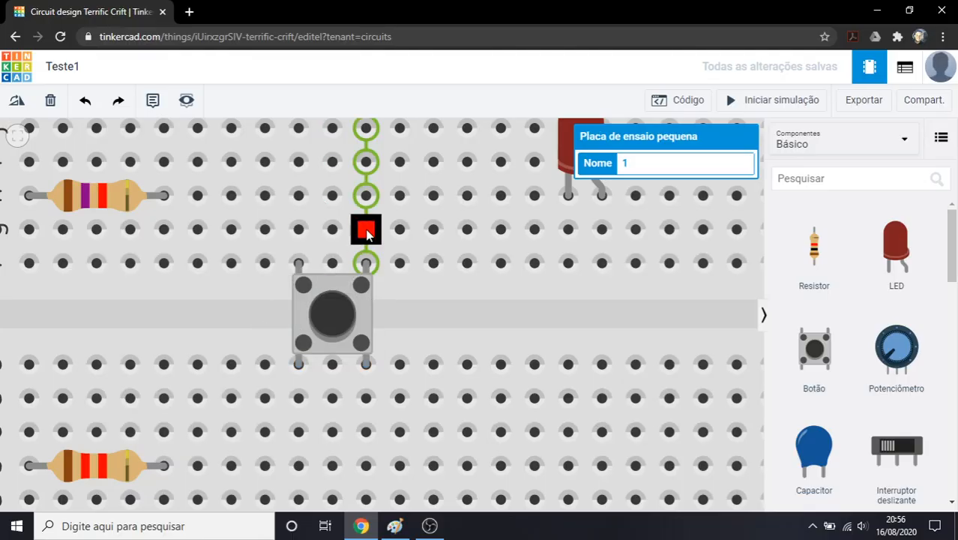
Draw two green wires from the pushbutton's columns, one from hole g11 to g5 and one from d9 to d16
scroll(365, 233, down, 2)
scroll(474, 289, down, 2)
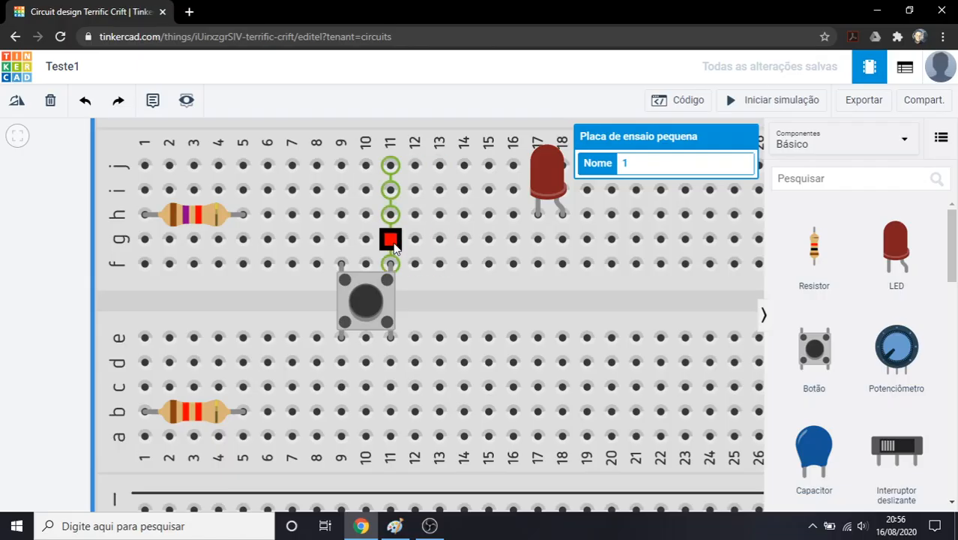
click(390, 240)
click(242, 240)
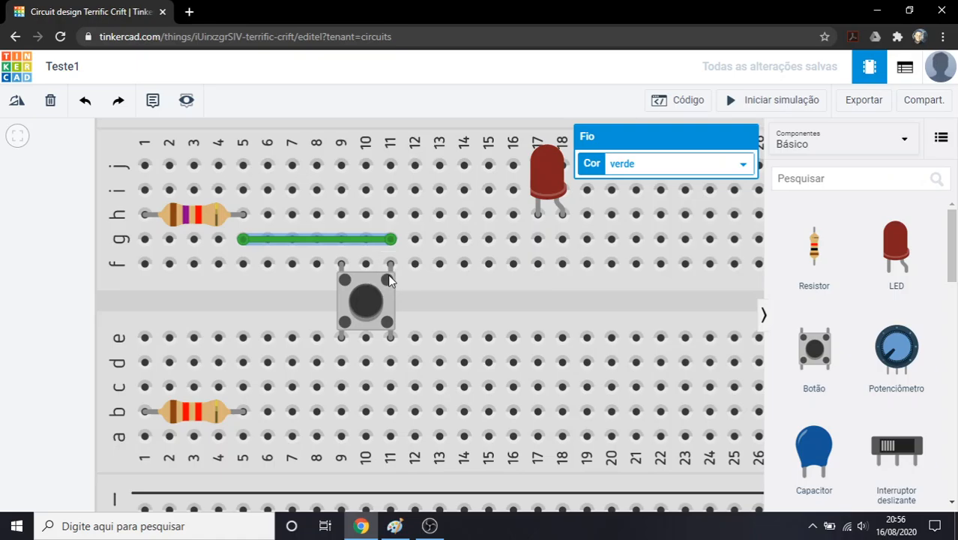
click(341, 364)
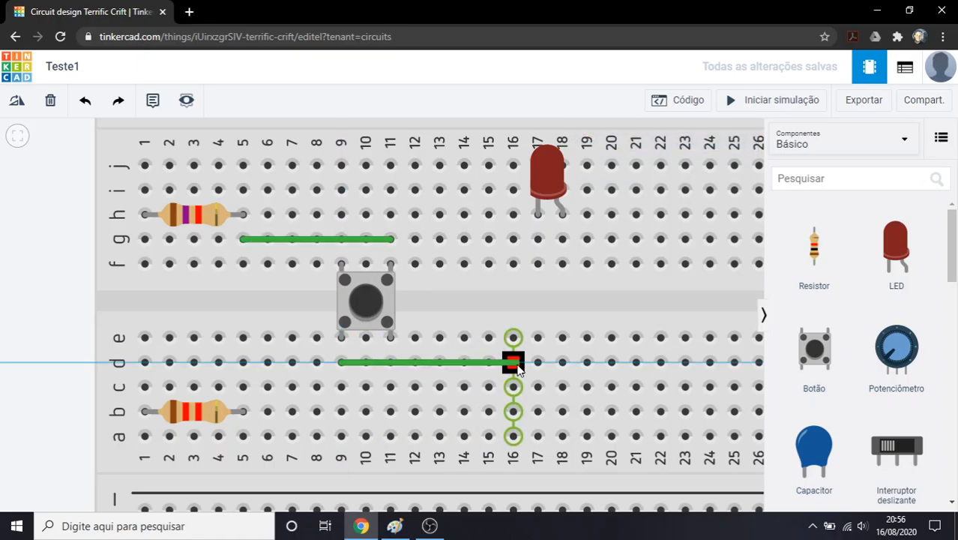
click(514, 362)
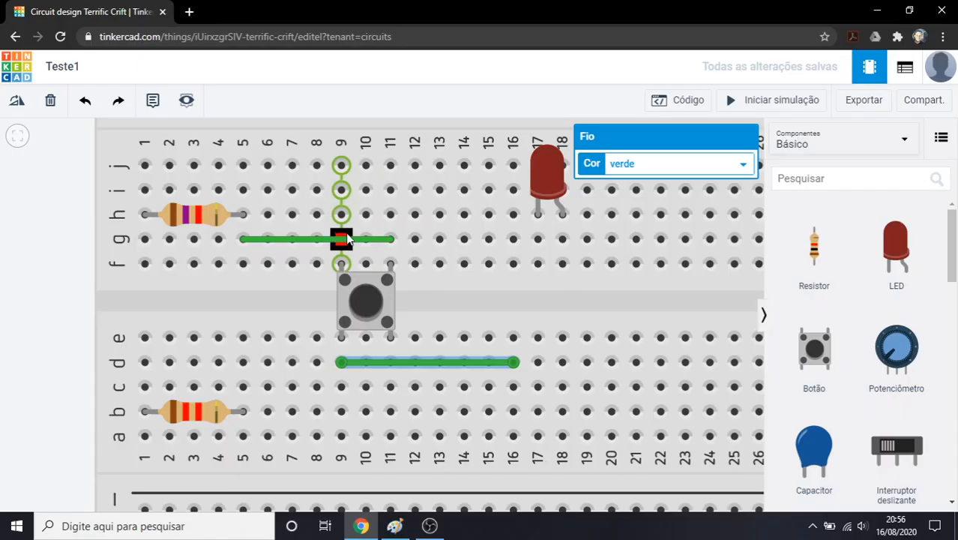
Replace the green wire between g5 and g11 with one from hole g9 to g14
scroll(360, 241, up, 1)
click(371, 240)
key(Delete)
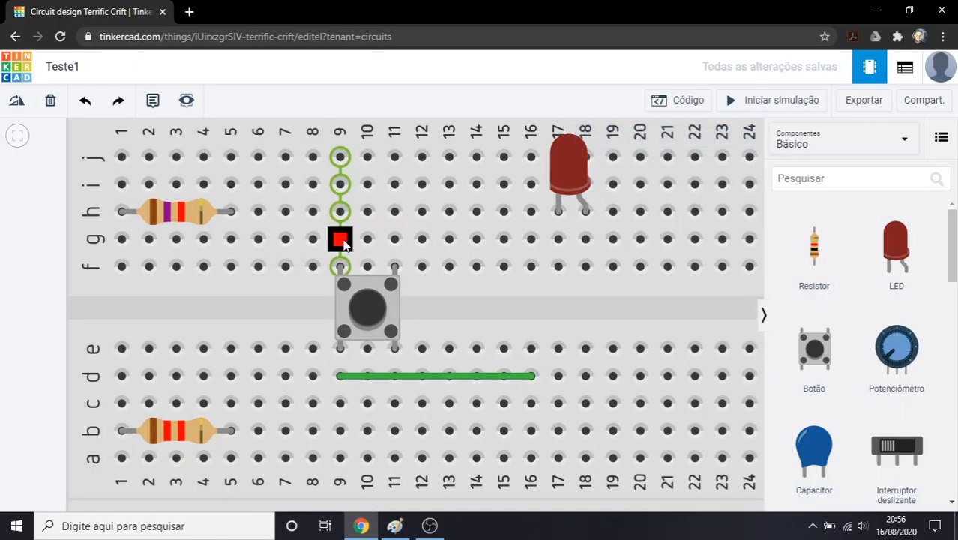
click(340, 238)
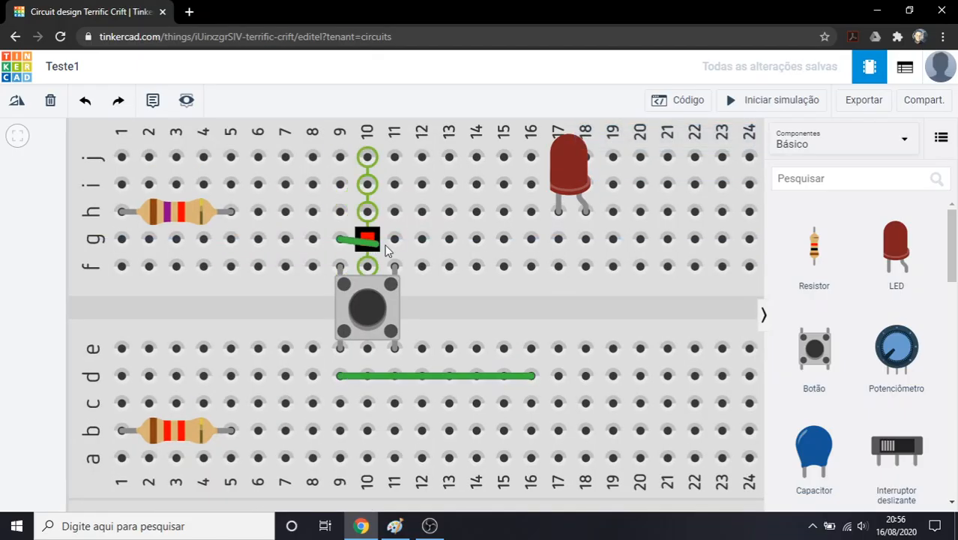
click(477, 238)
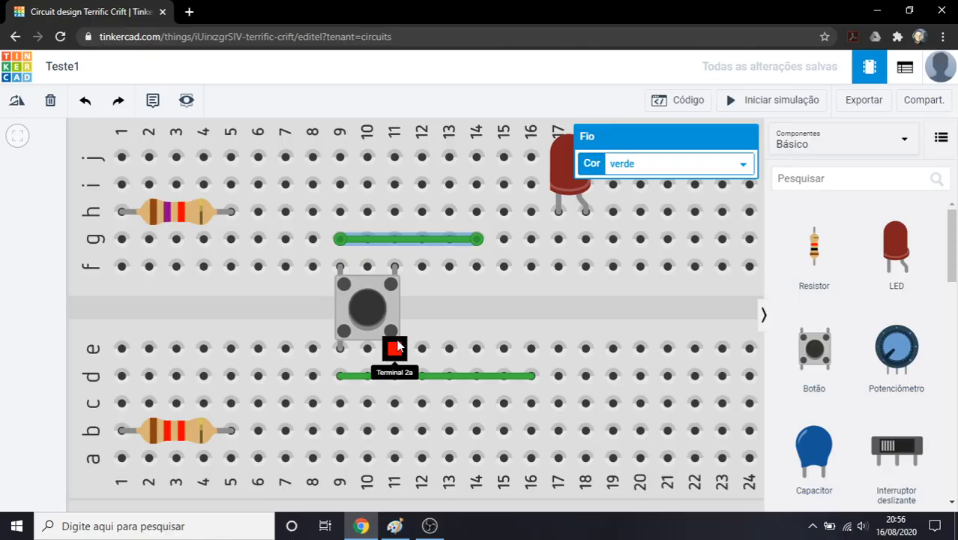
Find the multimeter in the basic components and place it next to the breadboard's column 30 end
scroll(509, 323, down, 2)
scroll(899, 337, down, 5)
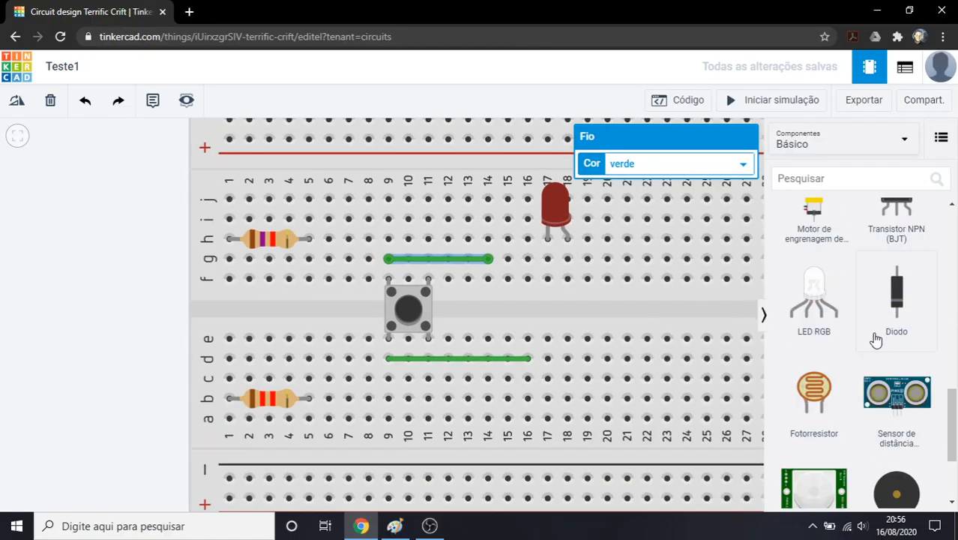
scroll(859, 336, up, 5)
scroll(813, 257, down, 2)
scroll(669, 318, down, 2)
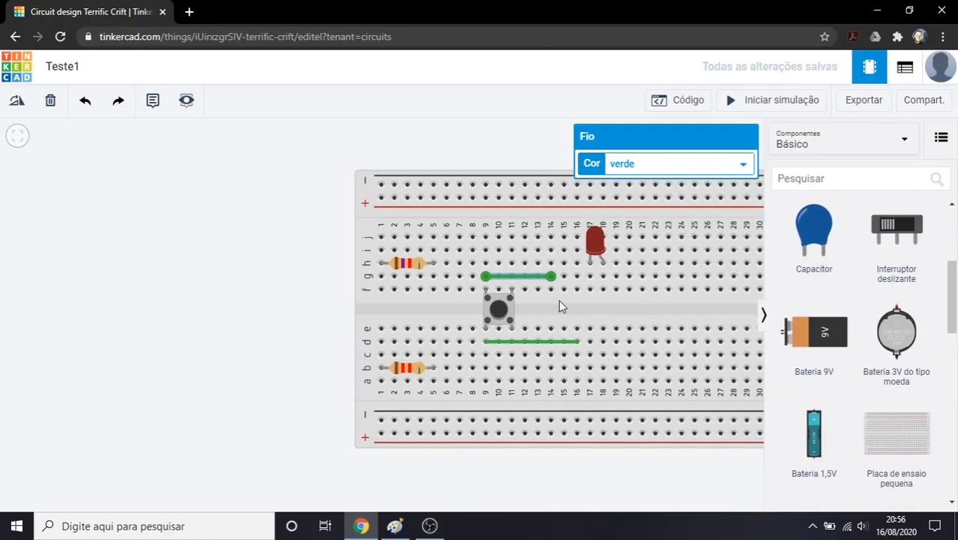
scroll(826, 347, down, 5)
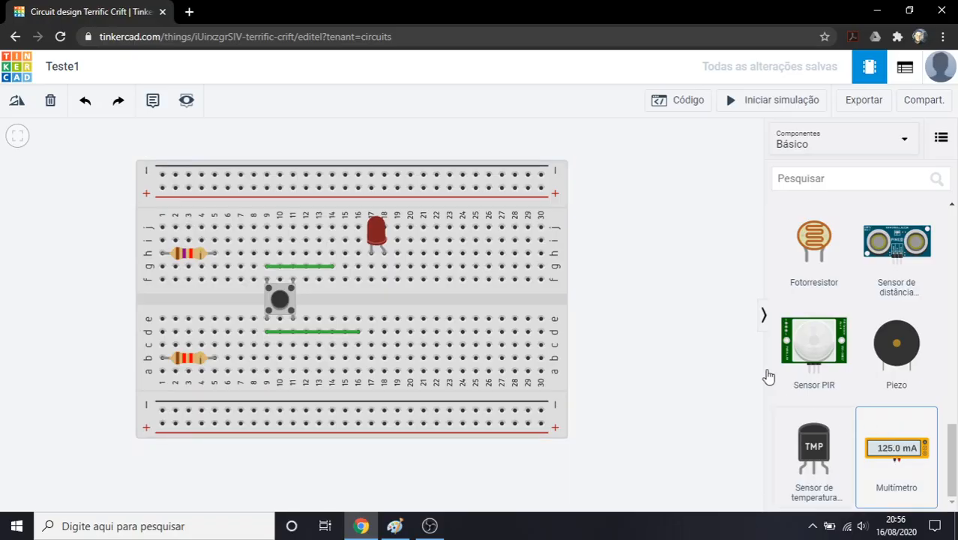
click(680, 242)
scroll(713, 291, down, 1)
drag(690, 293, 607, 300)
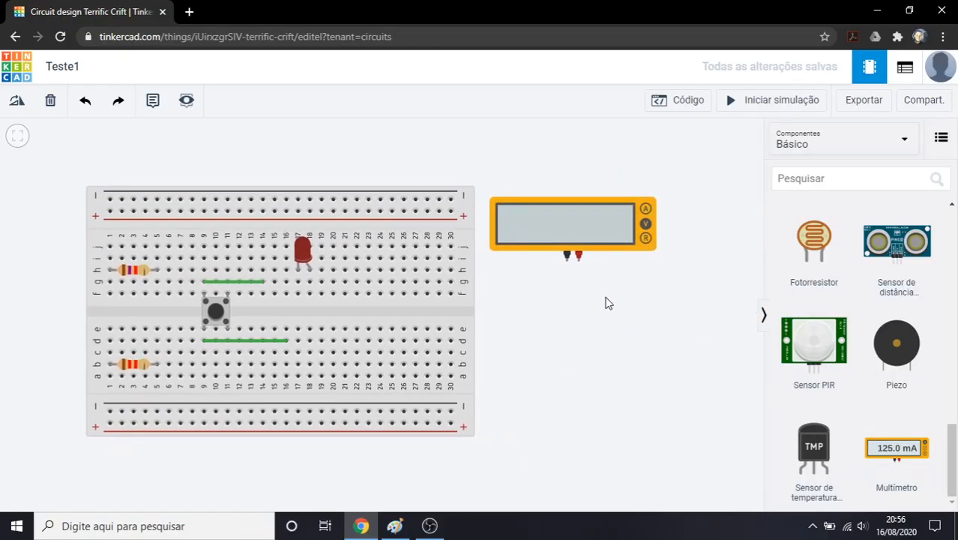
Examine the multimeter's measurement mode setting and its positive and negative probes
scroll(701, 260, up, 3)
scroll(590, 164, up, 2)
click(526, 259)
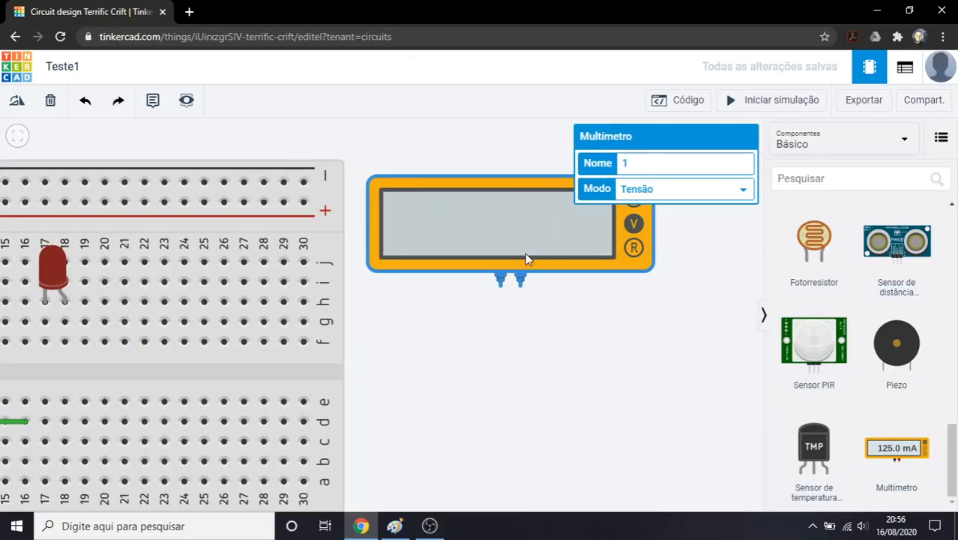
click(540, 309)
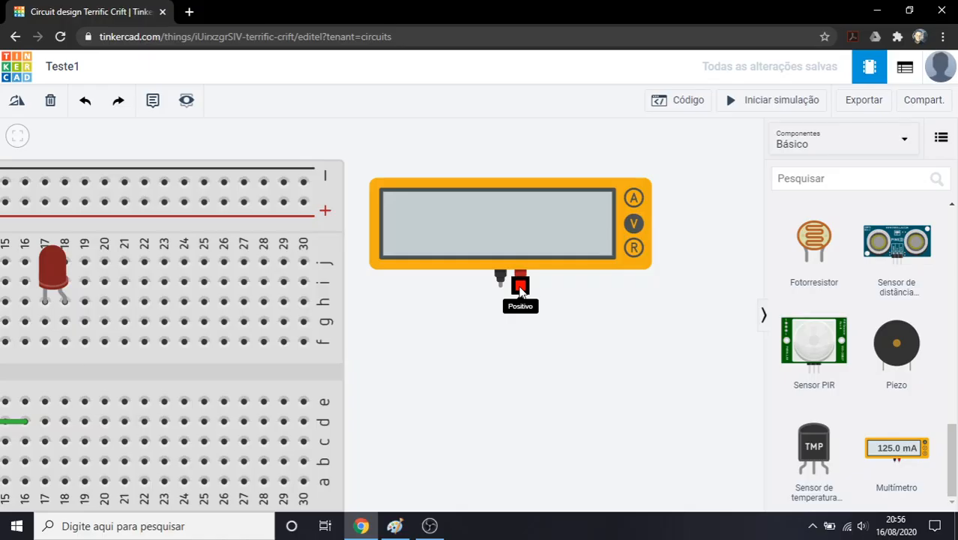
click(504, 236)
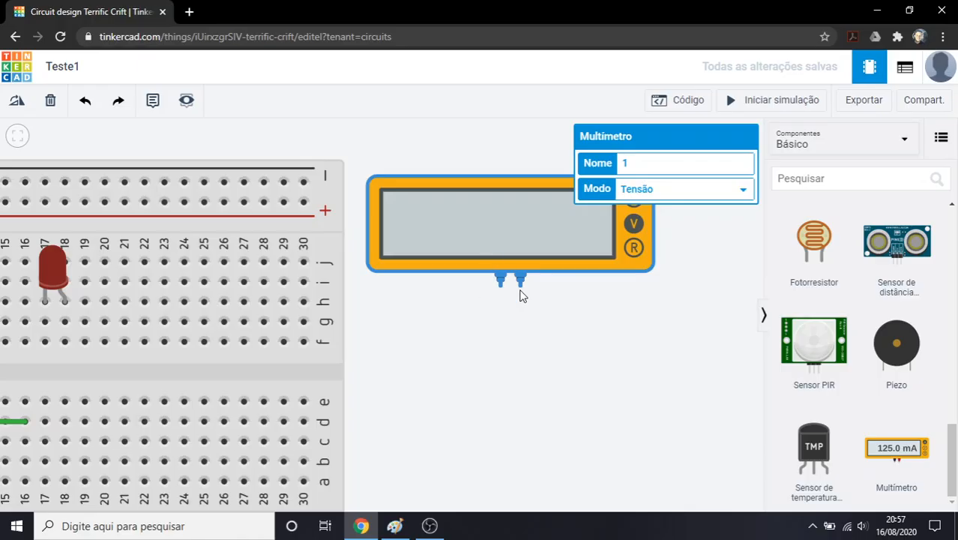
click(576, 329)
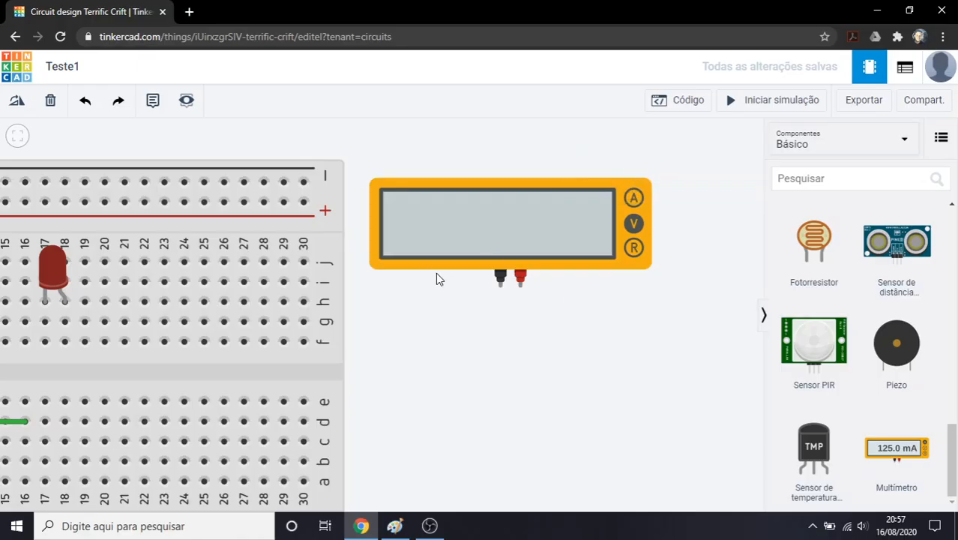
click(525, 226)
click(624, 294)
drag(689, 259, 641, 273)
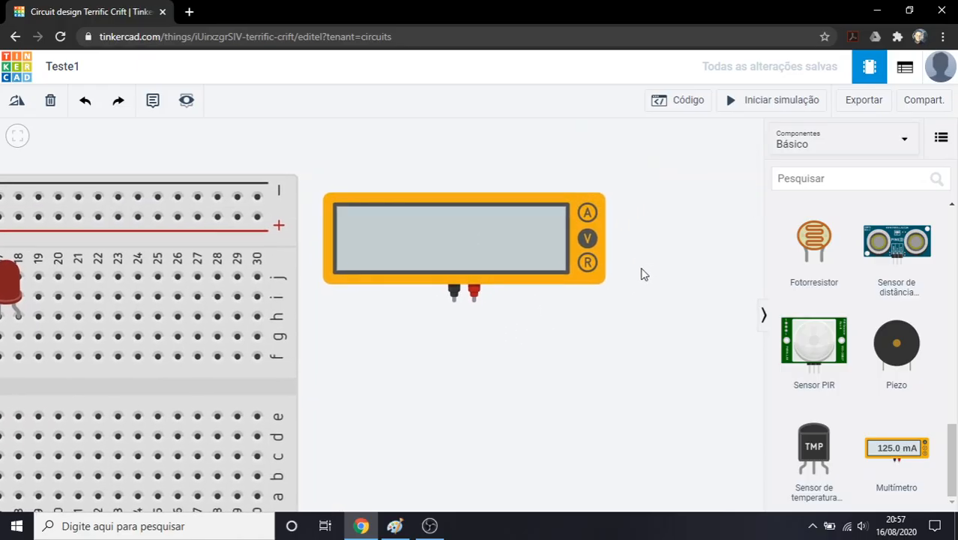
click(572, 242)
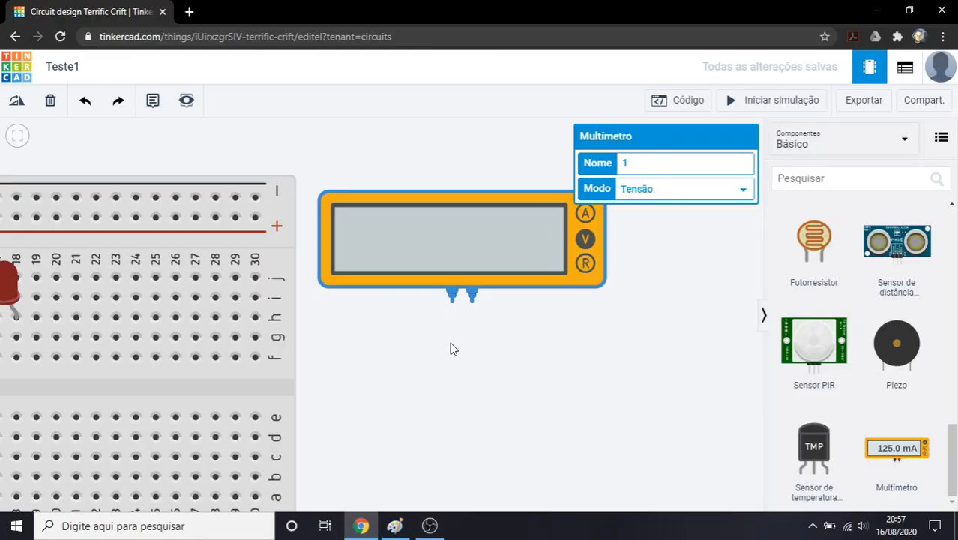
drag(464, 350, 513, 340)
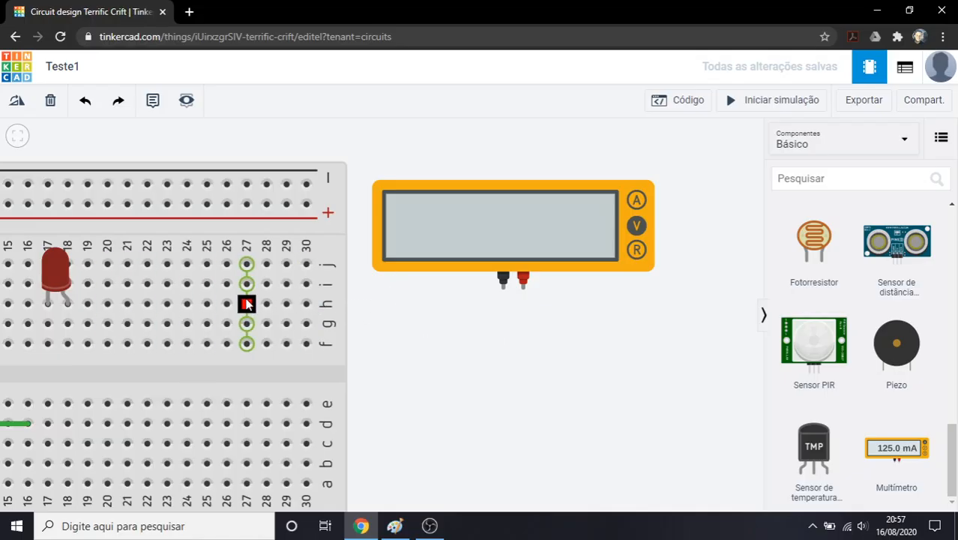
Set the multimeter's measurement mode to Amperagem
click(467, 262)
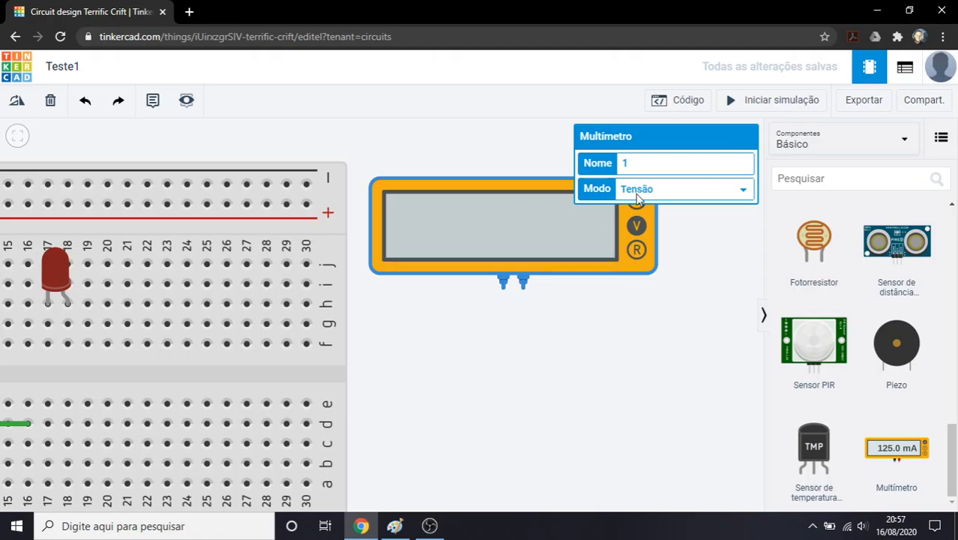
click(610, 297)
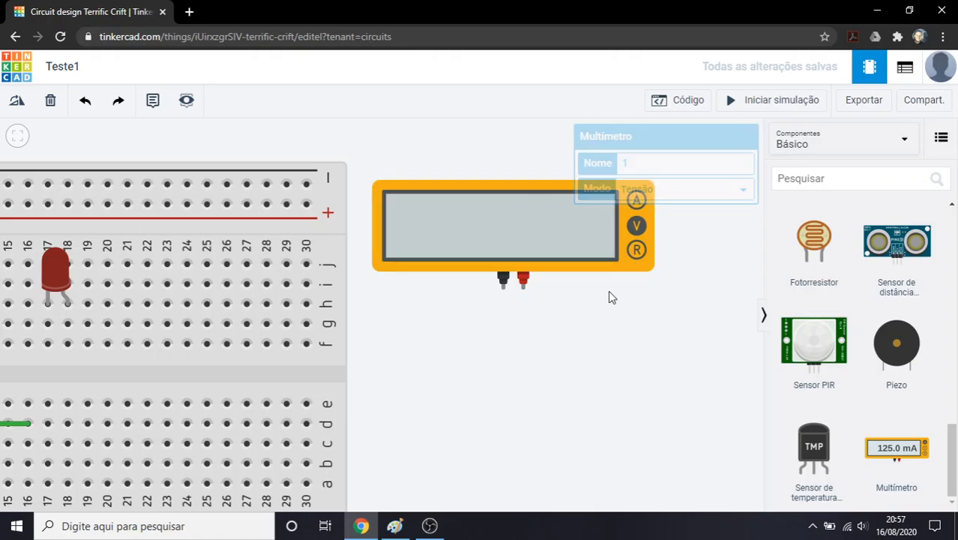
click(619, 242)
click(656, 199)
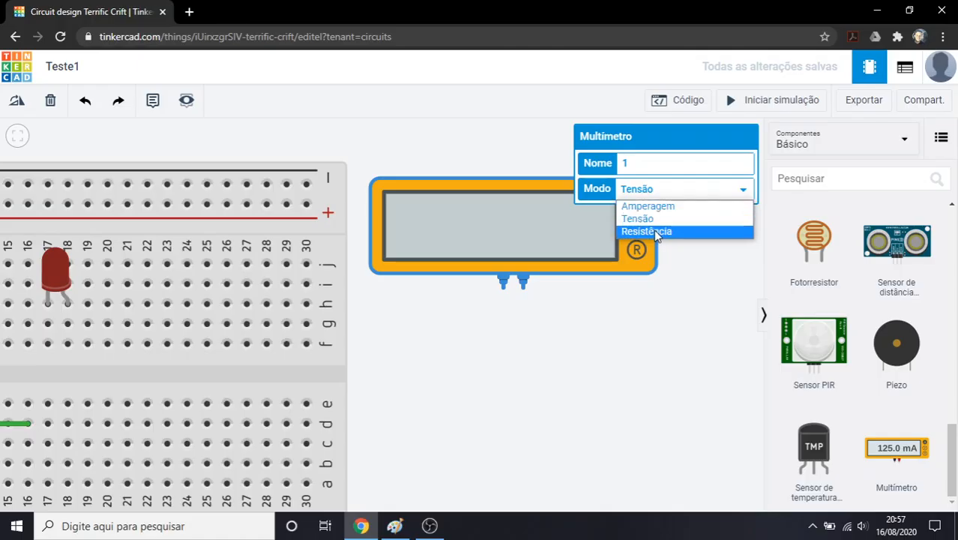
click(658, 209)
drag(696, 268, 643, 297)
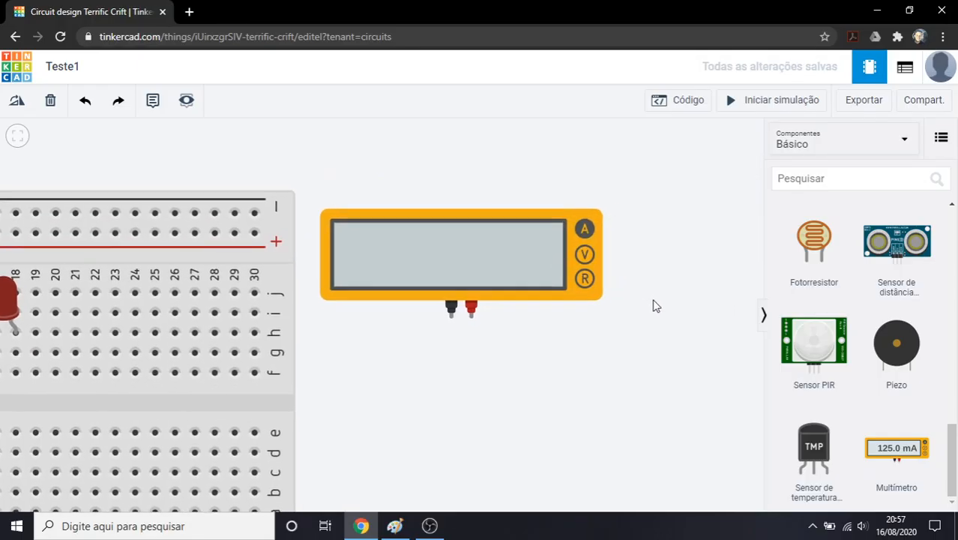
Switch the multimeter's measurement mode to Tensão and finally to Resistência
click(574, 244)
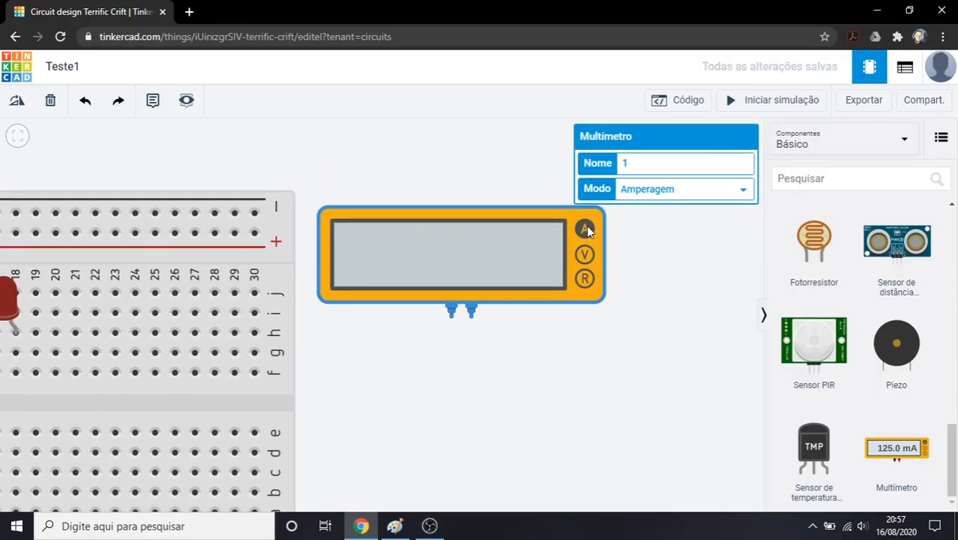
click(631, 194)
click(633, 216)
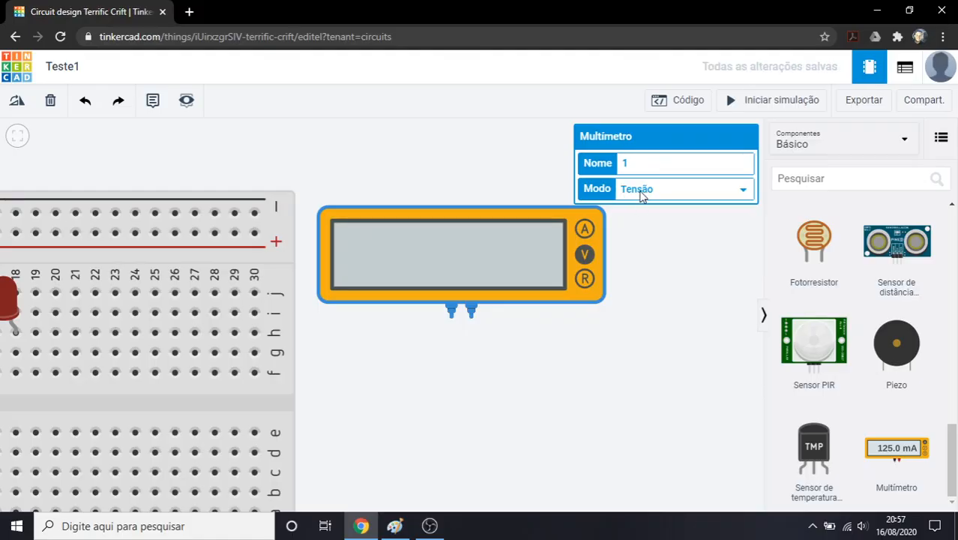
click(641, 193)
click(642, 228)
click(635, 261)
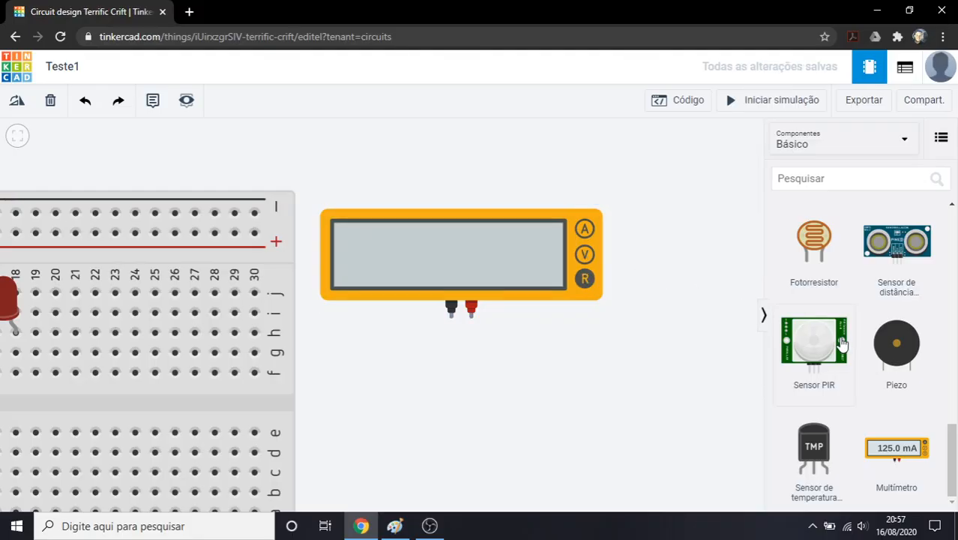
Examine the whole layout of the breadboard, its placed components and the multimeter beside it
scroll(841, 341, up, 10)
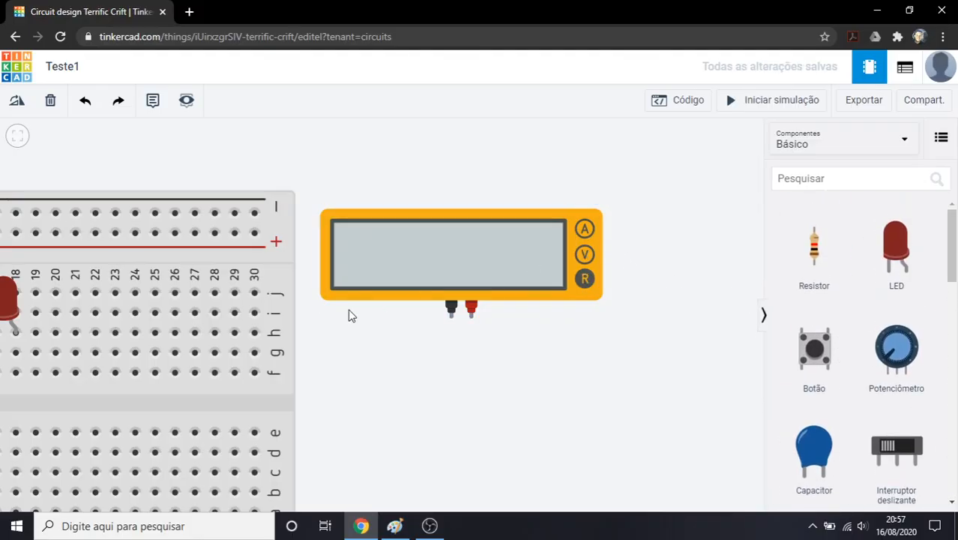
drag(305, 178, 510, 174)
scroll(510, 174, down, 3)
drag(267, 178, 325, 176)
scroll(325, 176, down, 2)
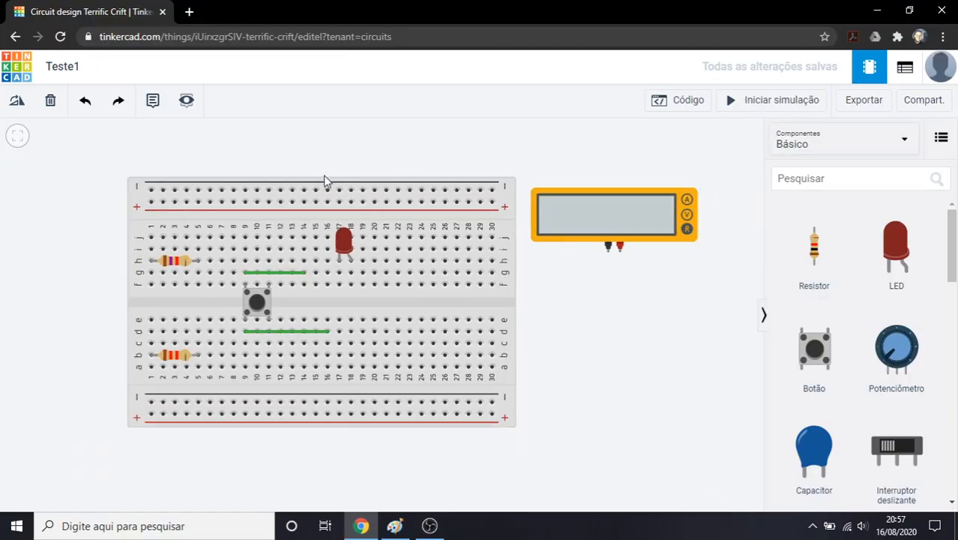
scroll(324, 180, down, 1)
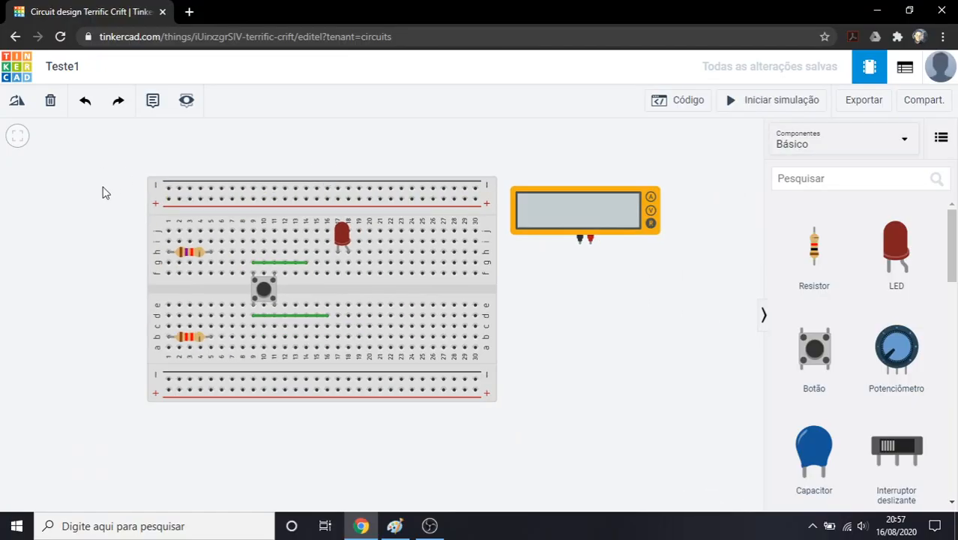
scroll(58, 195, down, 2)
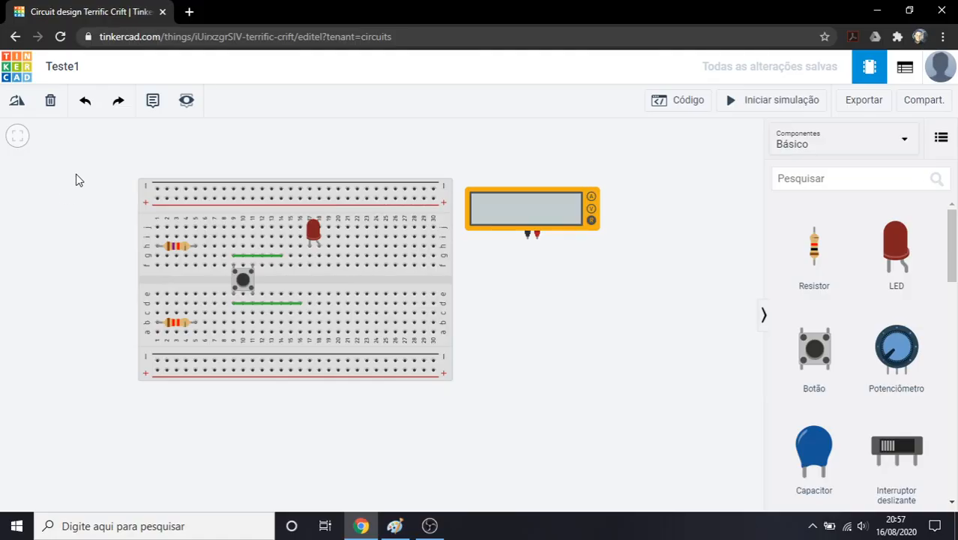
scroll(85, 174, up, 1)
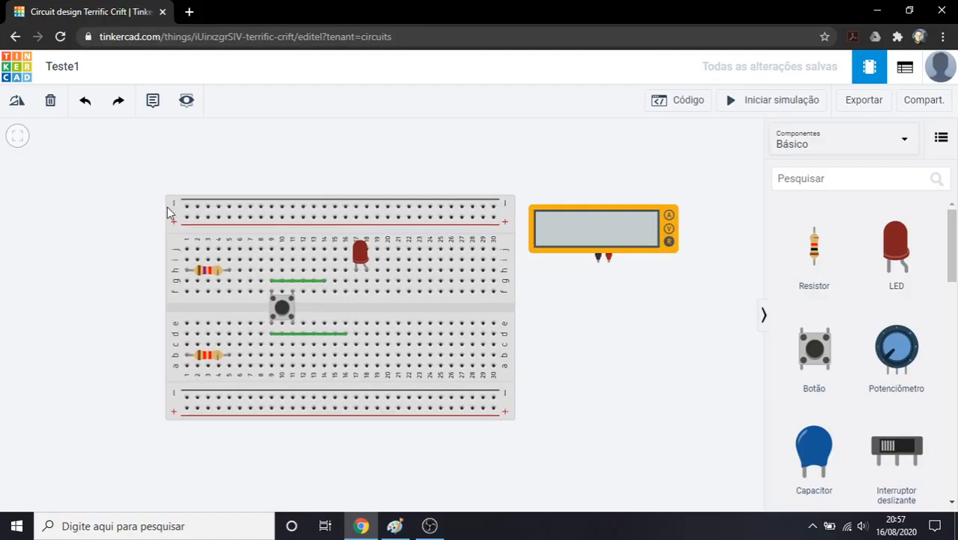